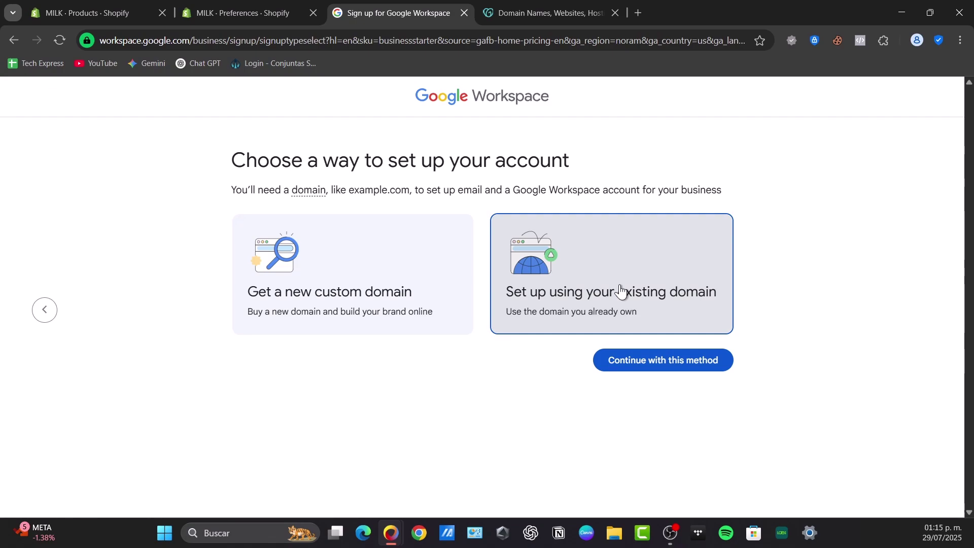
- Continue Workspace setup with the 'Set up using your existing domain' method and select the domain name field
left_click(577, 6)
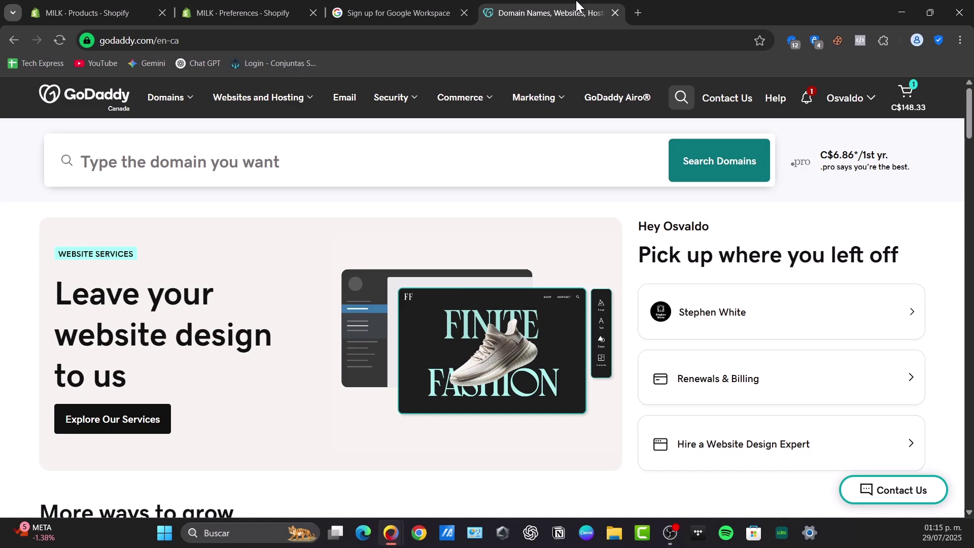
left_click(412, 6)
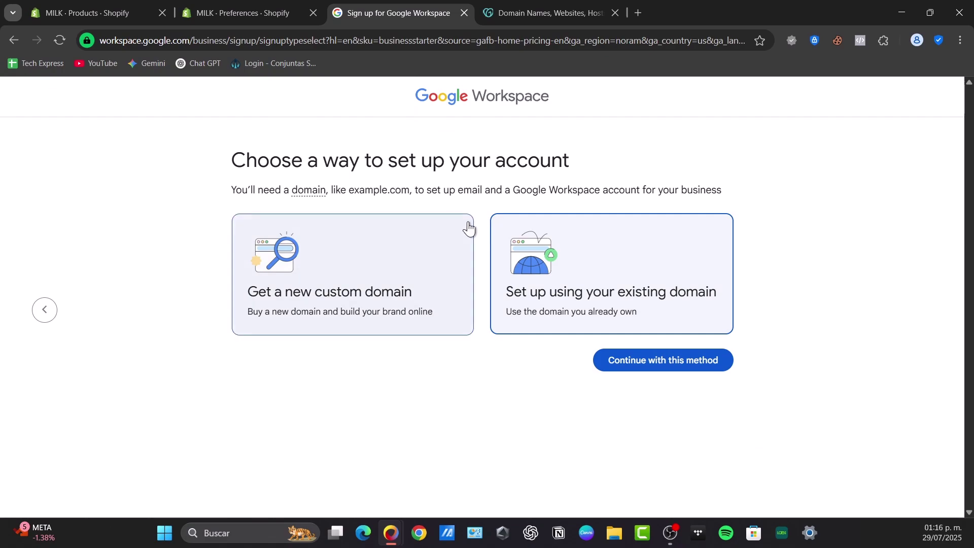
left_click(700, 376)
left_click(486, 284)
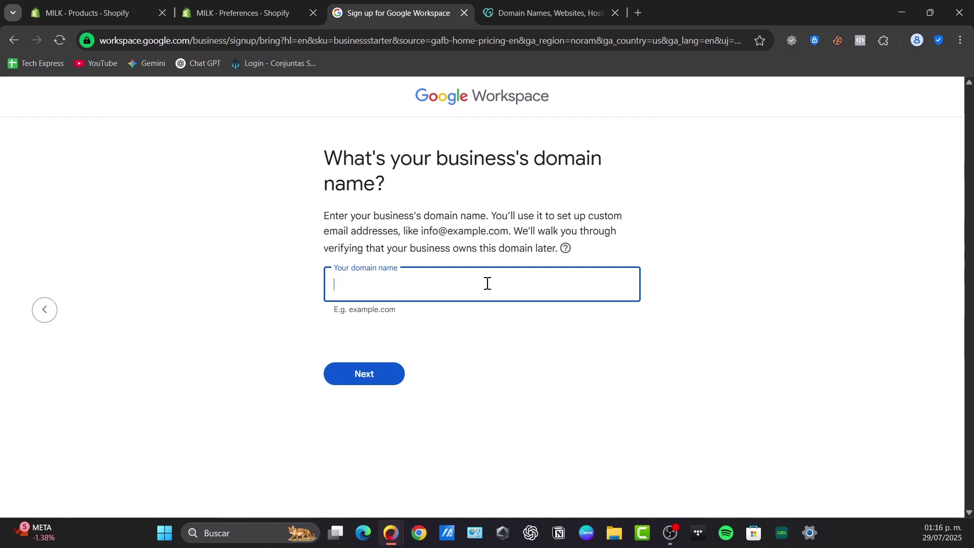
- In GoDaddy's My Products, open the business that owns stephenwhite.online
left_click(546, 12)
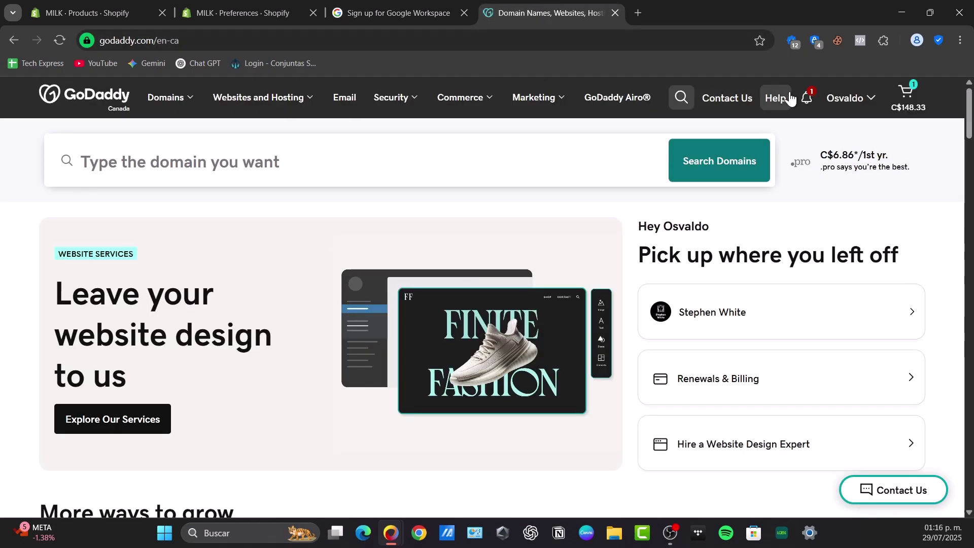
left_click(850, 97)
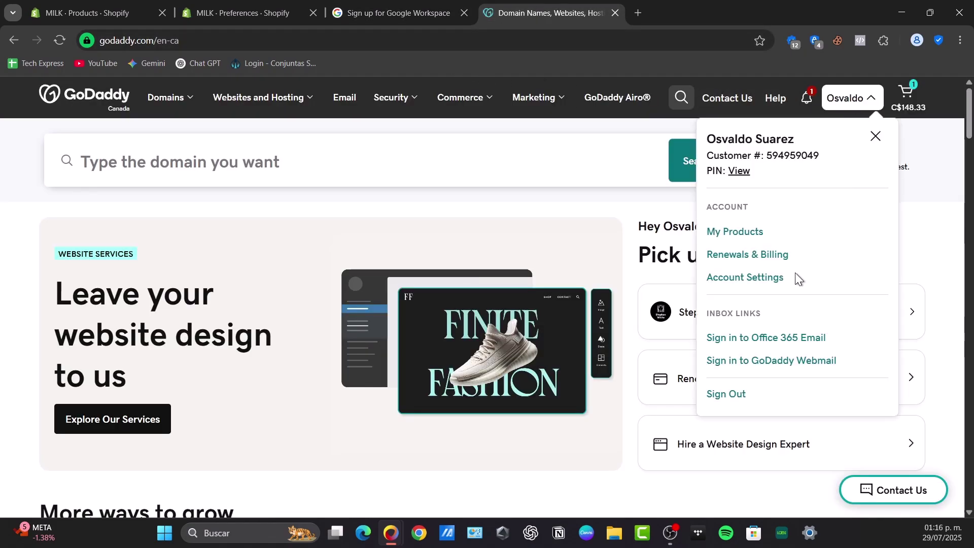
left_click(754, 234)
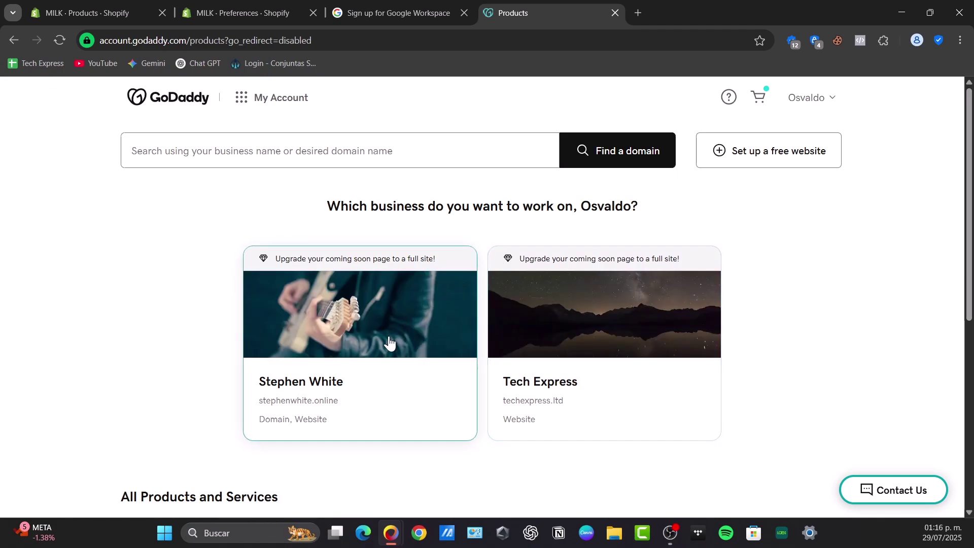
left_click(390, 343)
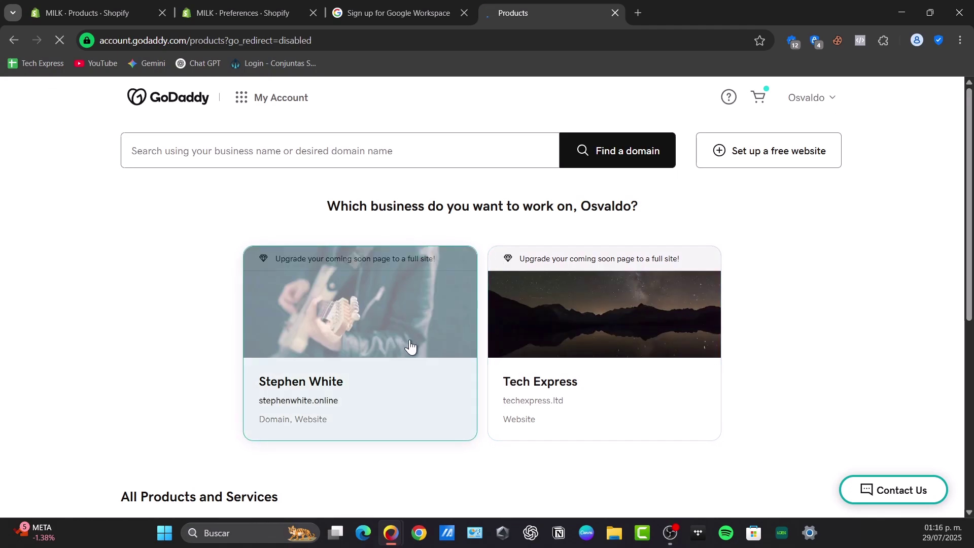
left_click(381, 11)
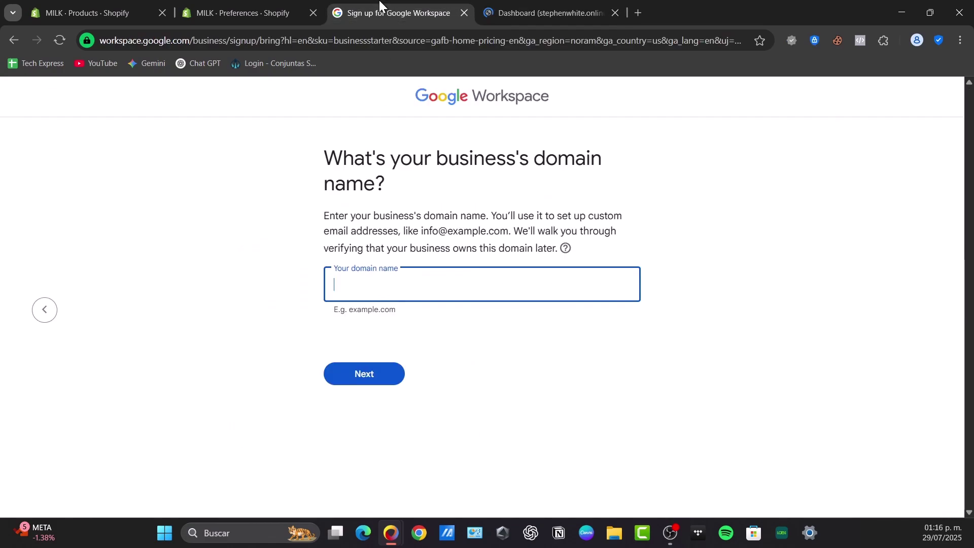
left_click(532, 11)
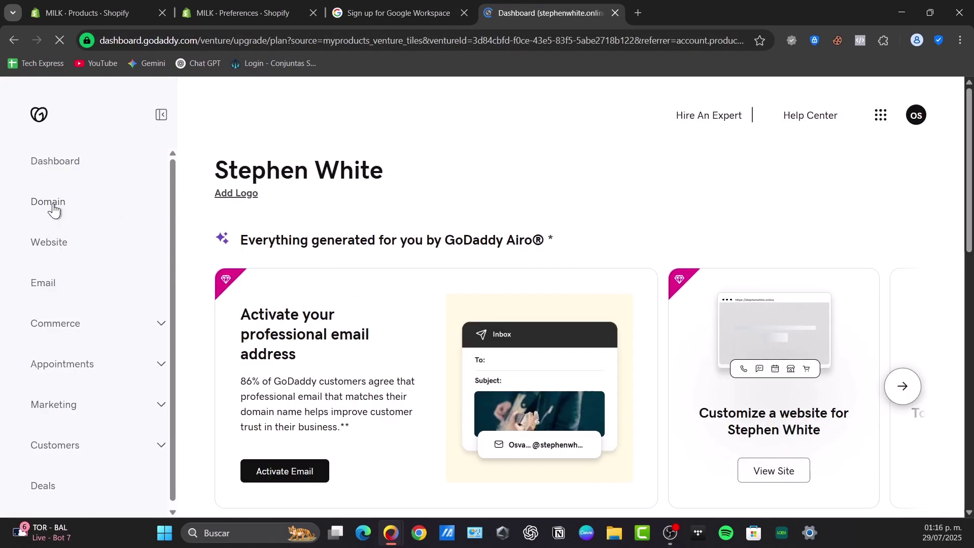
- Copy the domain name from GoDaddy's Domain page into the Workspace domain field
left_click(81, 204)
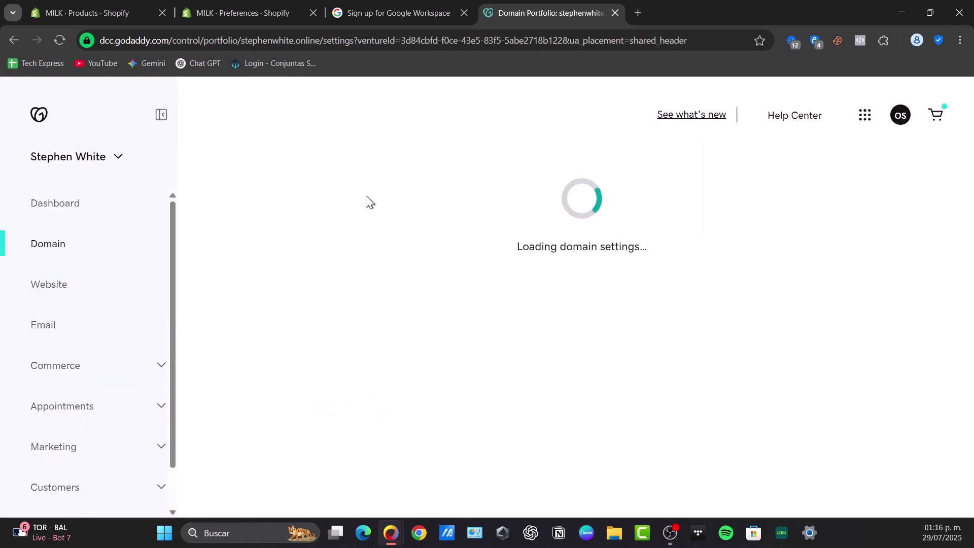
double_click(261, 223)
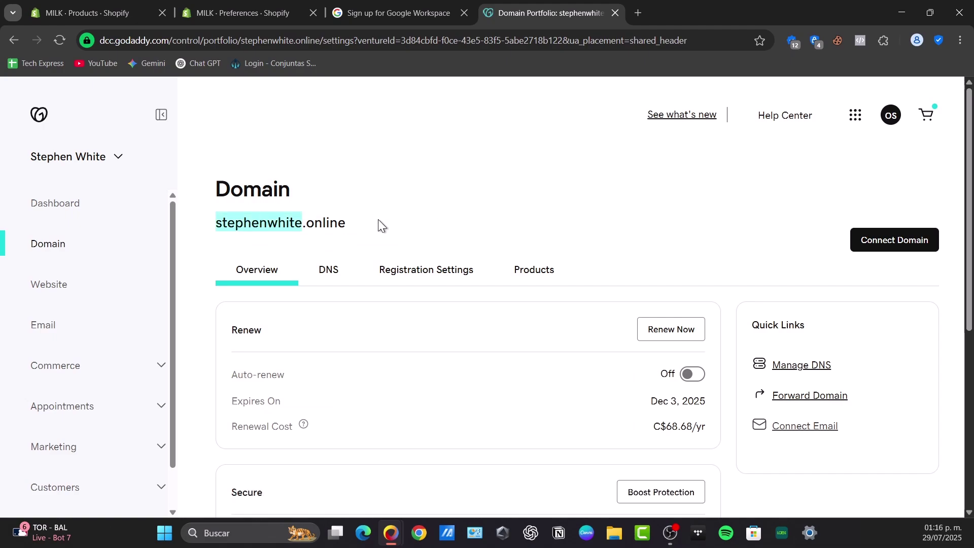
key("ctrl+shift+Tab")
type("stephenwhite.online")
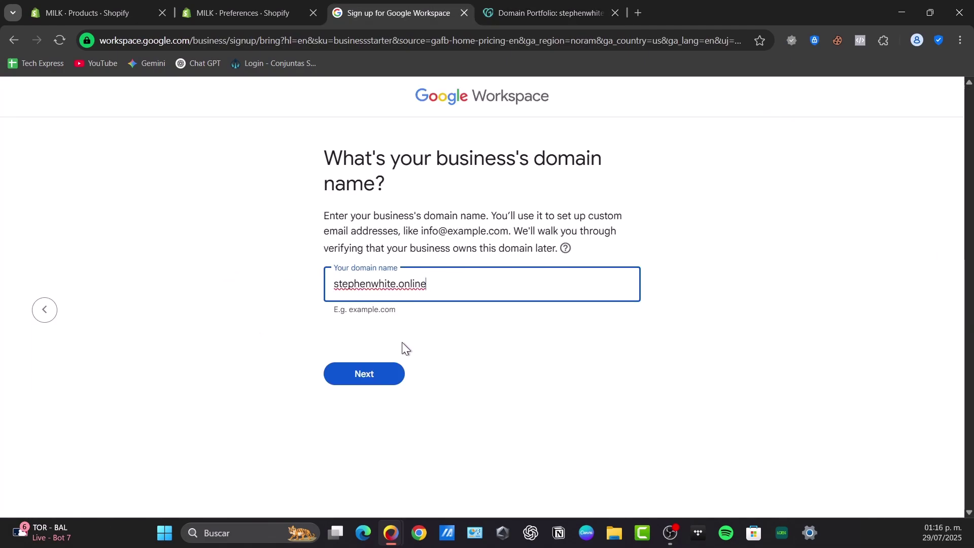
- Submit the domain, check the 'already in use' error and its help, then review the stephenwhite.click confirmation
left_click(393, 377)
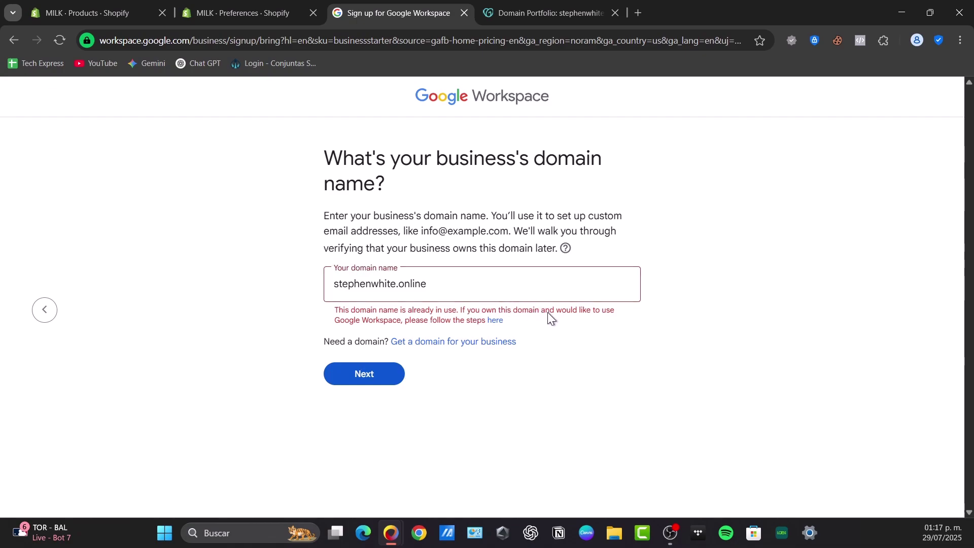
left_click_drag(612, 309, 364, 327)
left_click(407, 315)
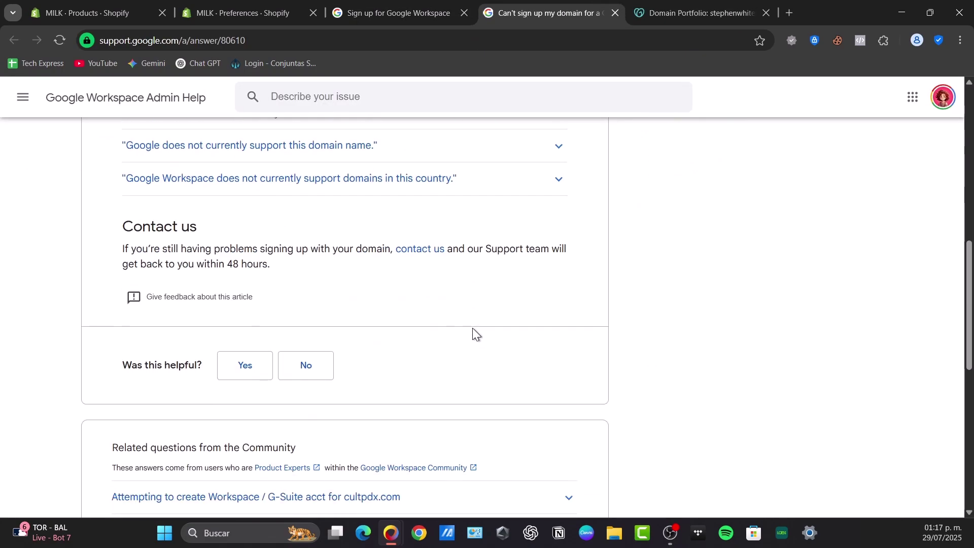
scroll(472, 328, "up", 10)
key("ctrl+Page_Up")
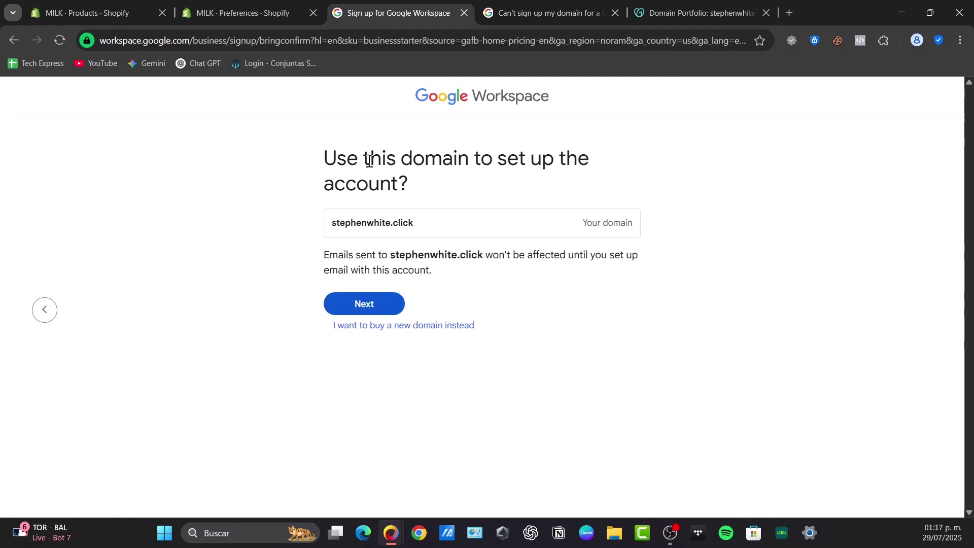
left_click_drag(367, 161, 577, 178)
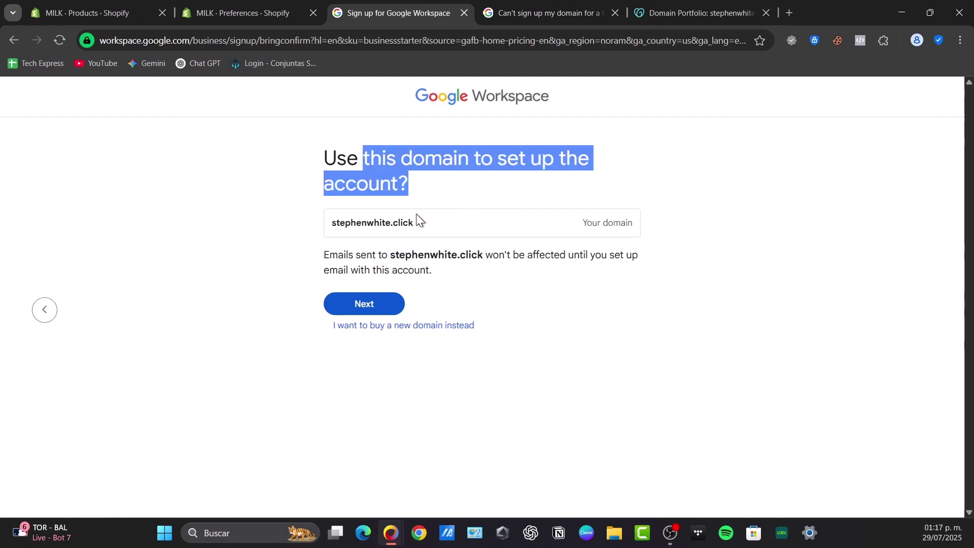
left_click_drag(327, 256, 676, 274)
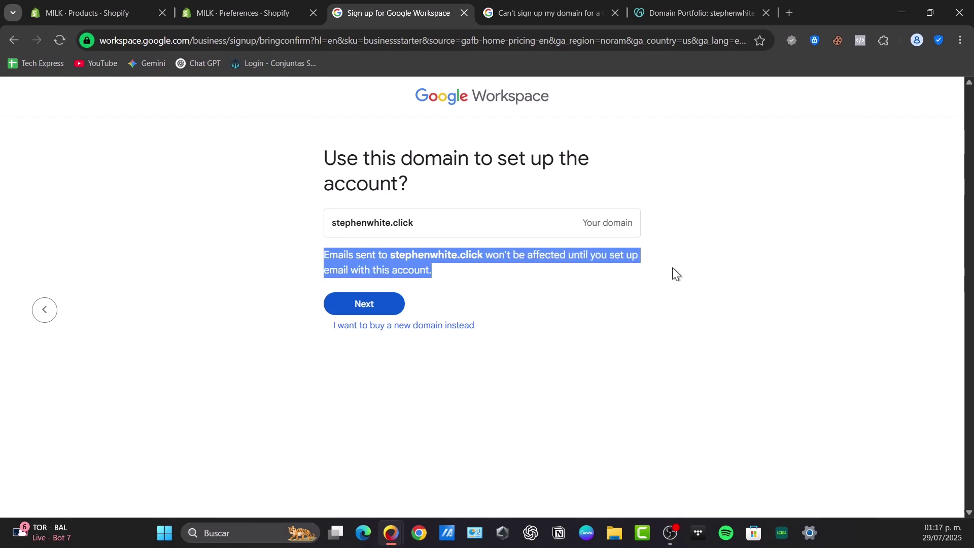
- Confirm stephenwhite.click, create the 'admin' username with a password, agree to the terms, and decline saving the password
left_click(382, 296)
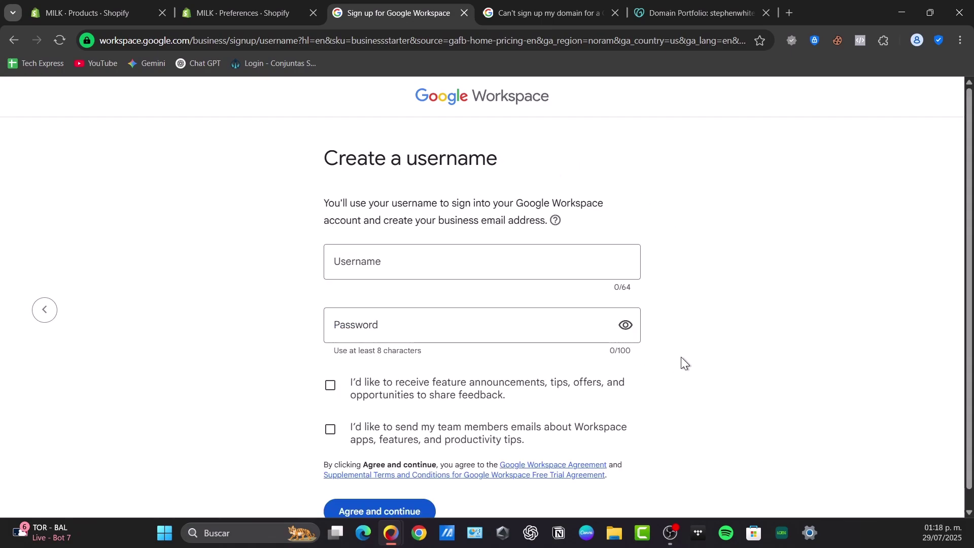
scroll(492, 402, "down", 1)
left_click(400, 248)
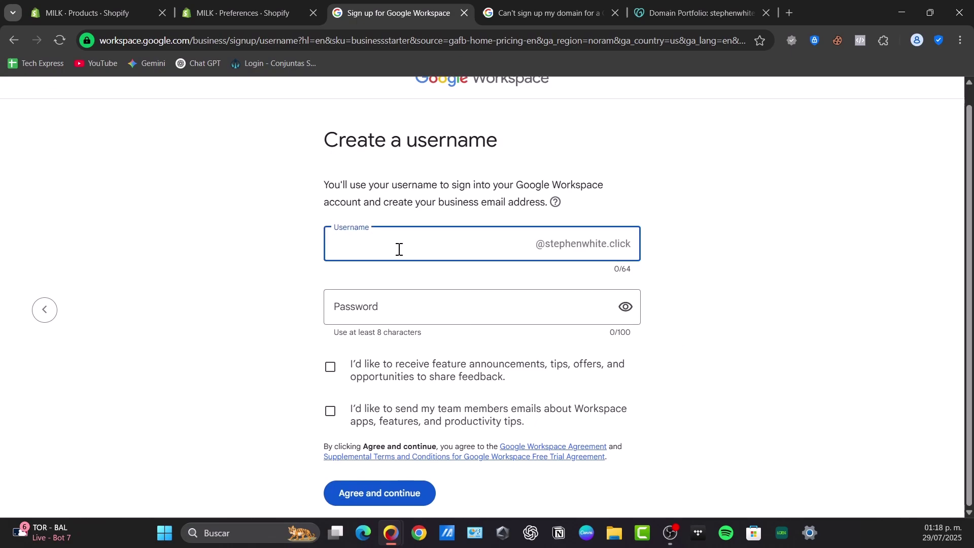
left_click(483, 314)
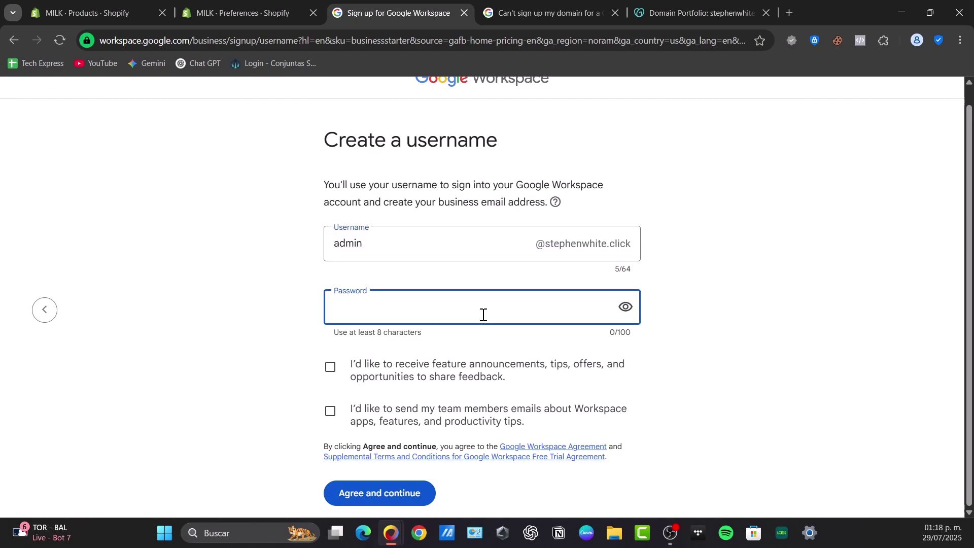
type("*************")
left_click(426, 489)
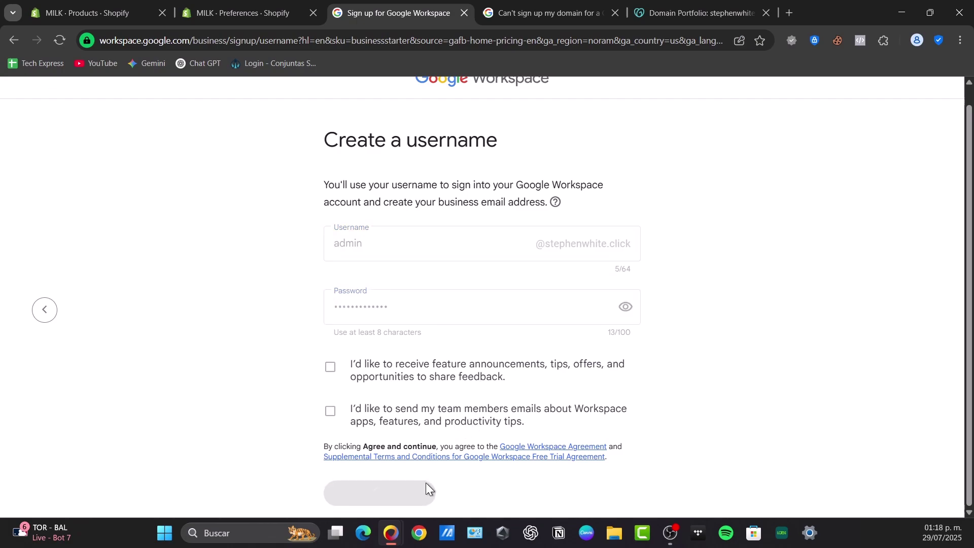
left_click(741, 236)
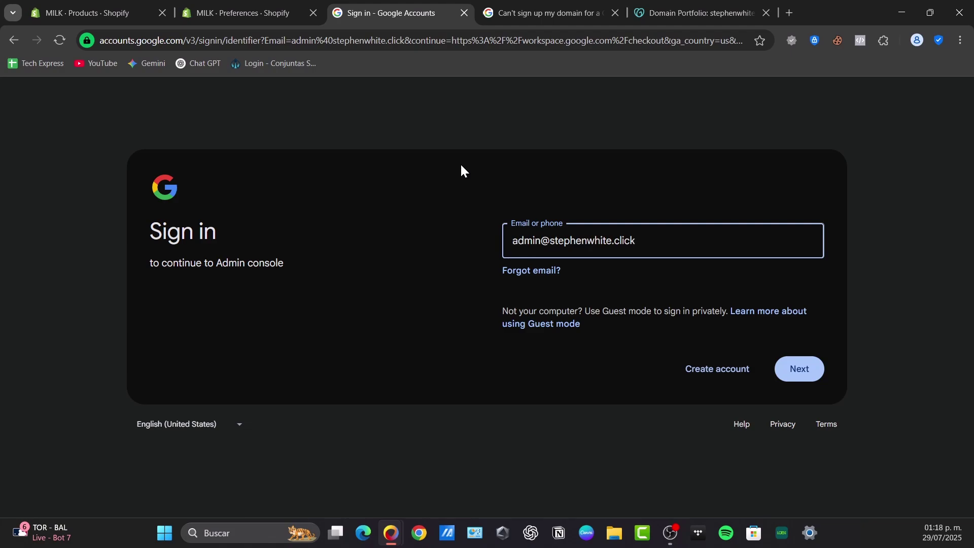
- Close the help article and open the DNS records for stephenwhite.online in GoDaddy
left_click(522, 11)
left_click(615, 13)
left_click(568, 5)
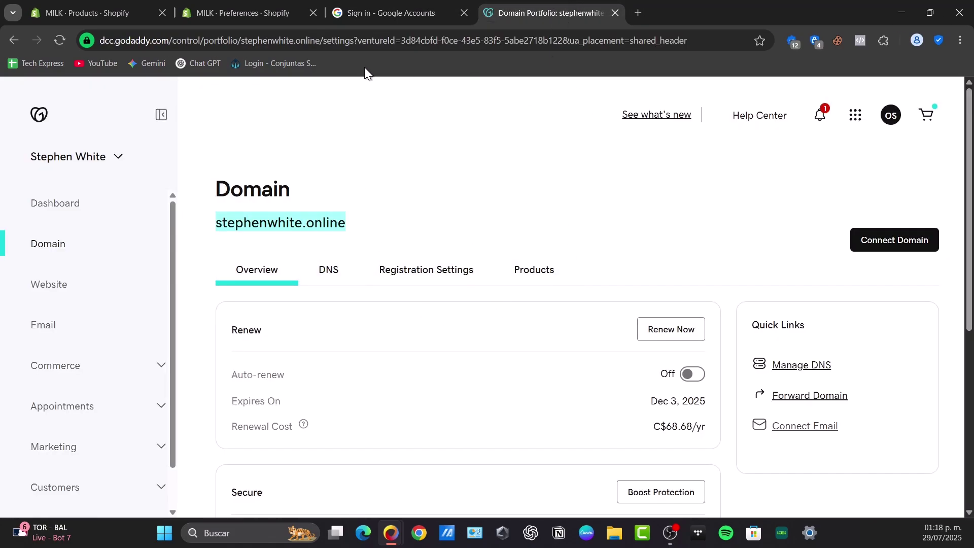
left_click(339, 266)
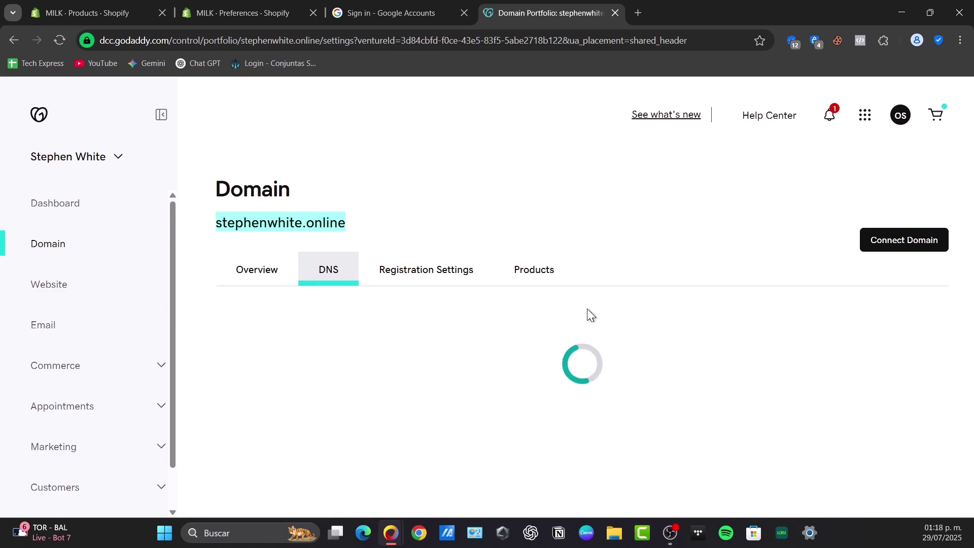
scroll(701, 291, "down", 3)
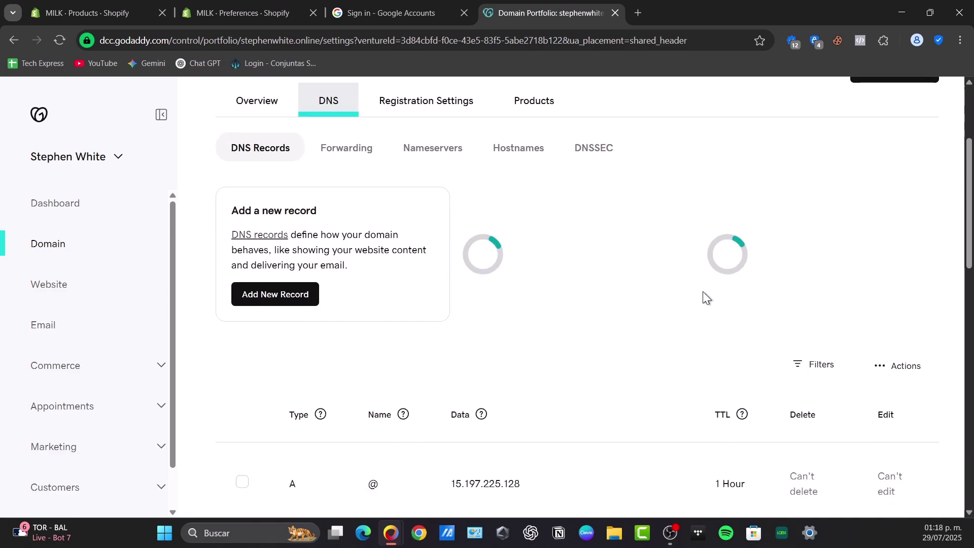
scroll(703, 291, "down", 3)
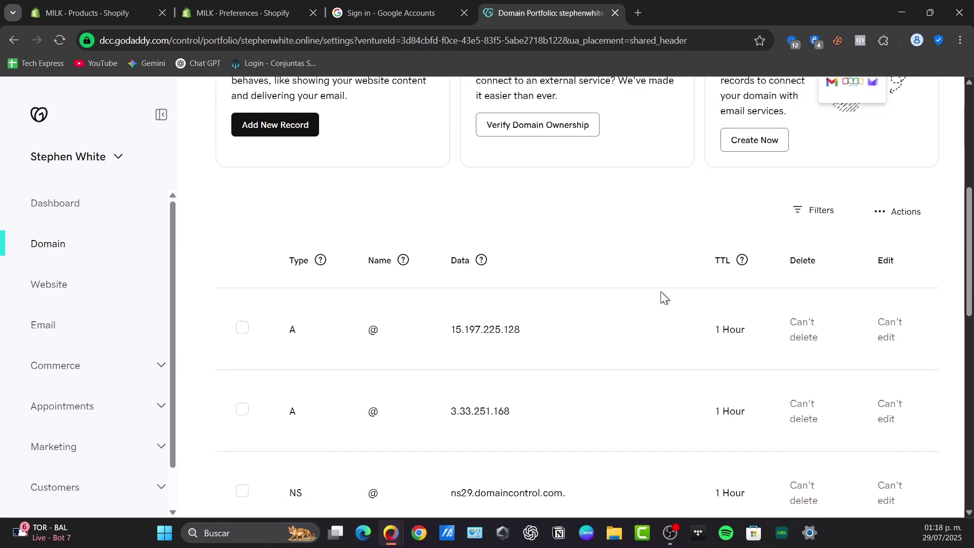
scroll(710, 307, "up", 7)
scroll(626, 337, "down", 7)
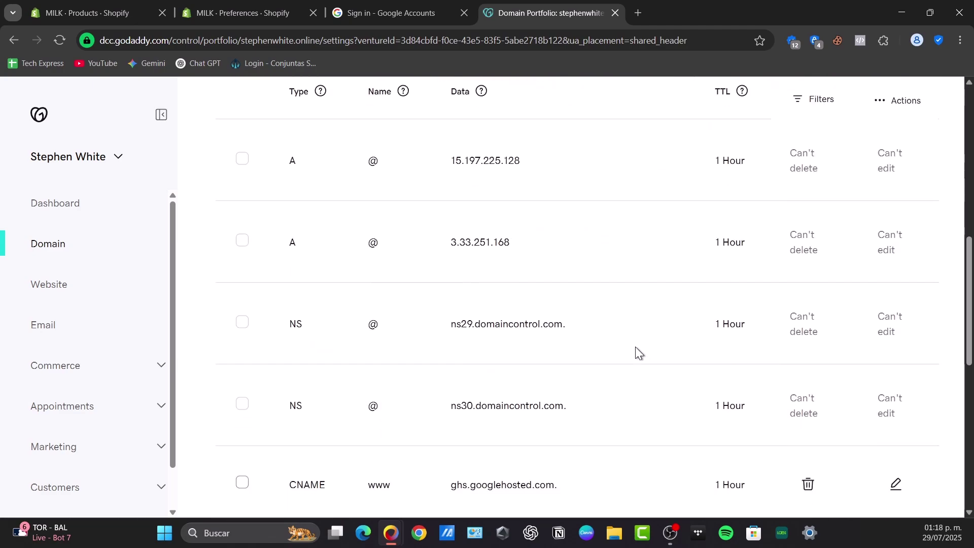
scroll(638, 350, "up", 6)
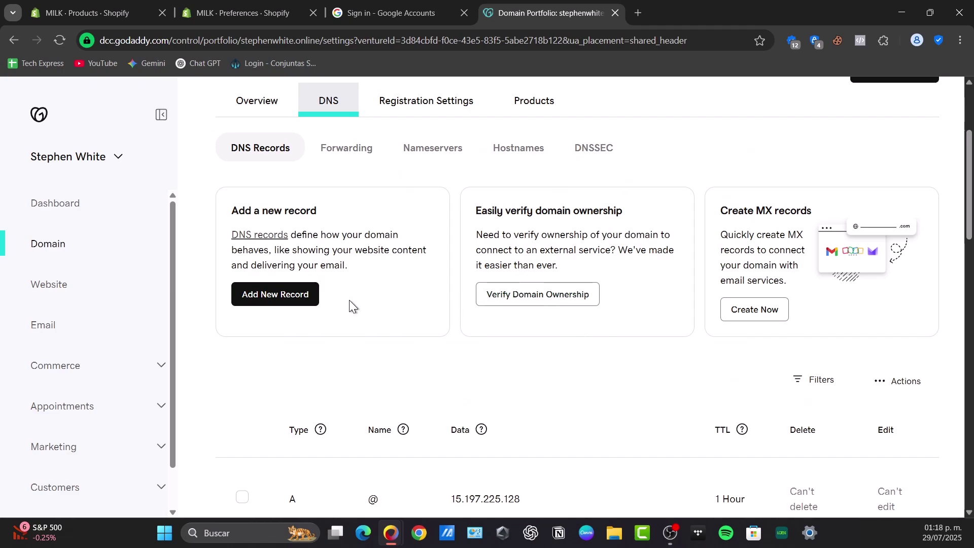
- Start a new TXT record in GoDaddy's DNS records, leaving its Name field selected
left_click(288, 302)
scroll(288, 300, "down", 3)
left_click(298, 286)
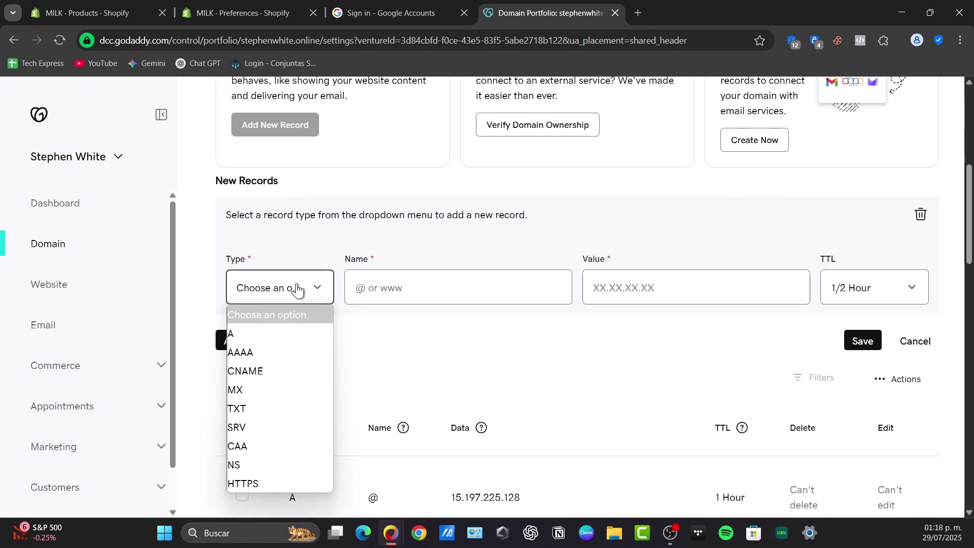
left_click(250, 408)
left_click(438, 293)
left_click(646, 291)
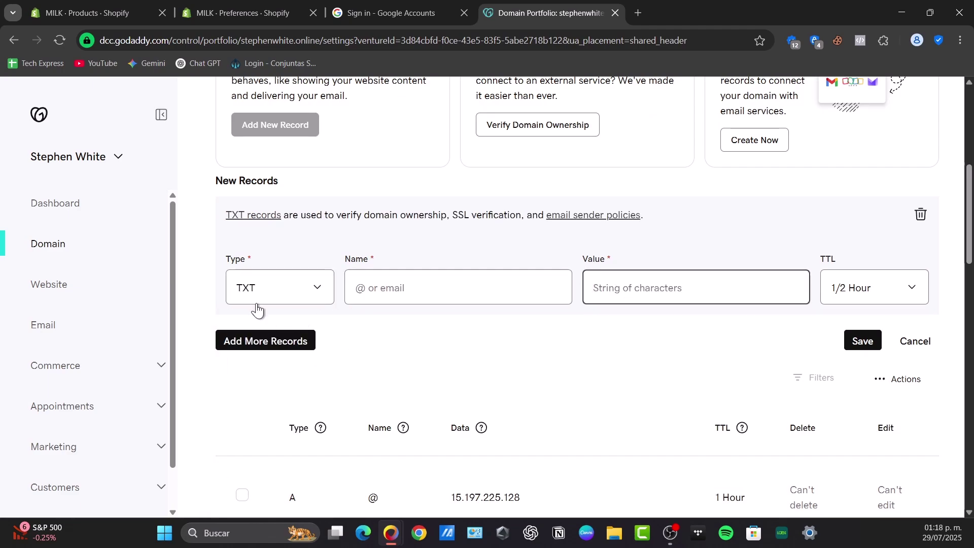
left_click(426, 288)
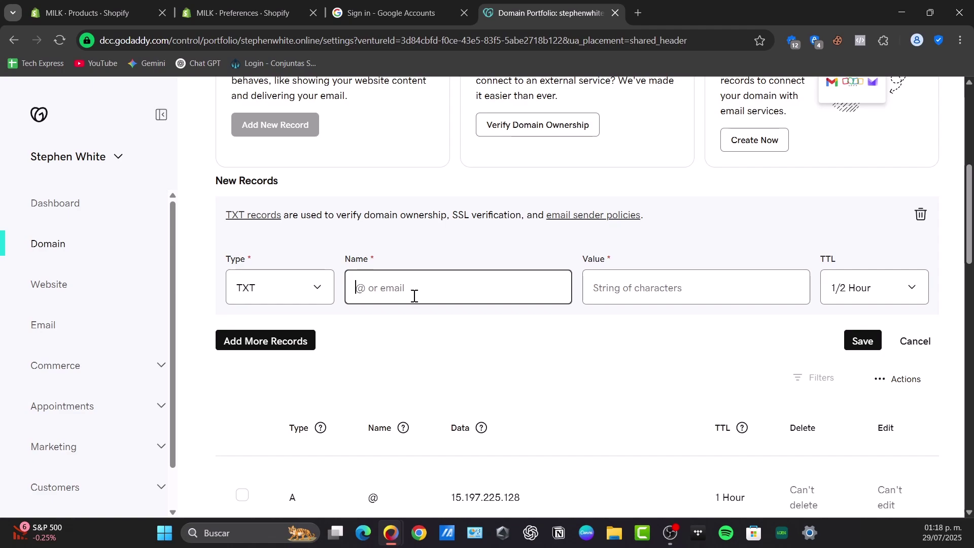
- Submit the admin address on the Google Admin console sign-in
left_click(393, 11)
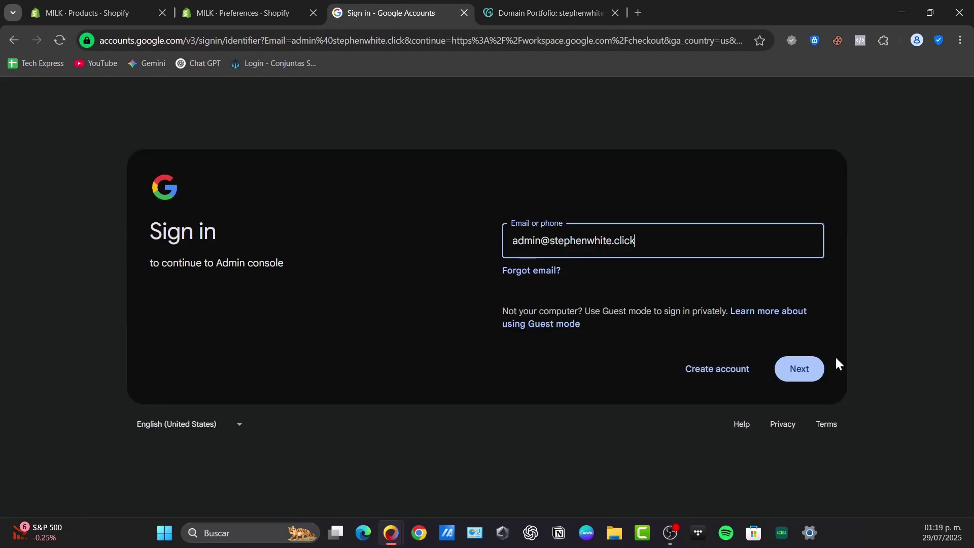
left_click(812, 369)
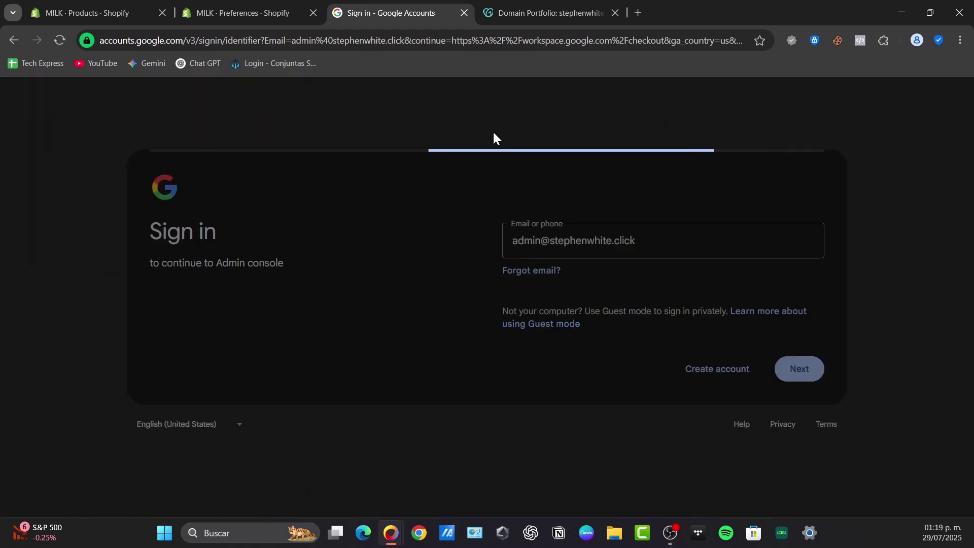
left_click(545, 12)
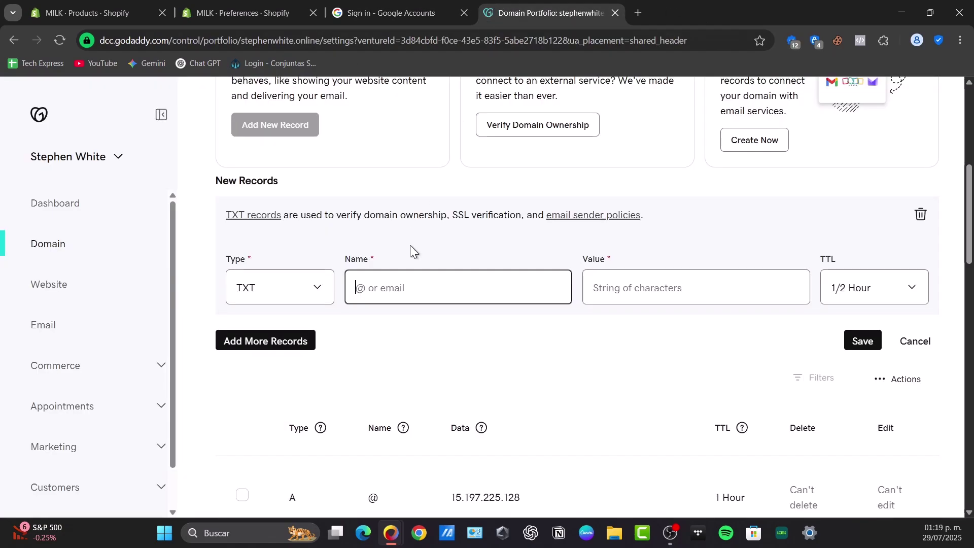
left_click(379, 15)
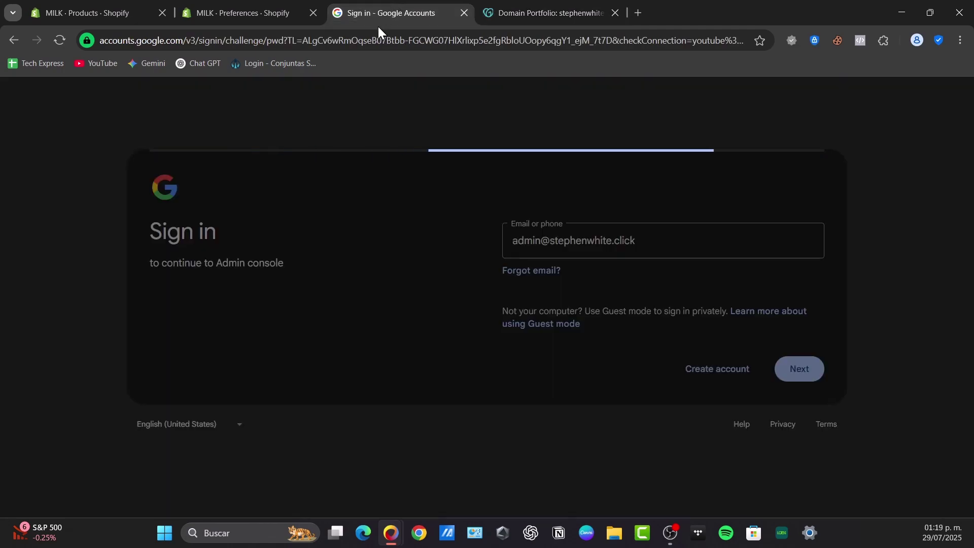
- Enter the admin password to reach the Business Starter checkout at MX$151.20 monthly, then return to GoDaddy
left_click(513, 11)
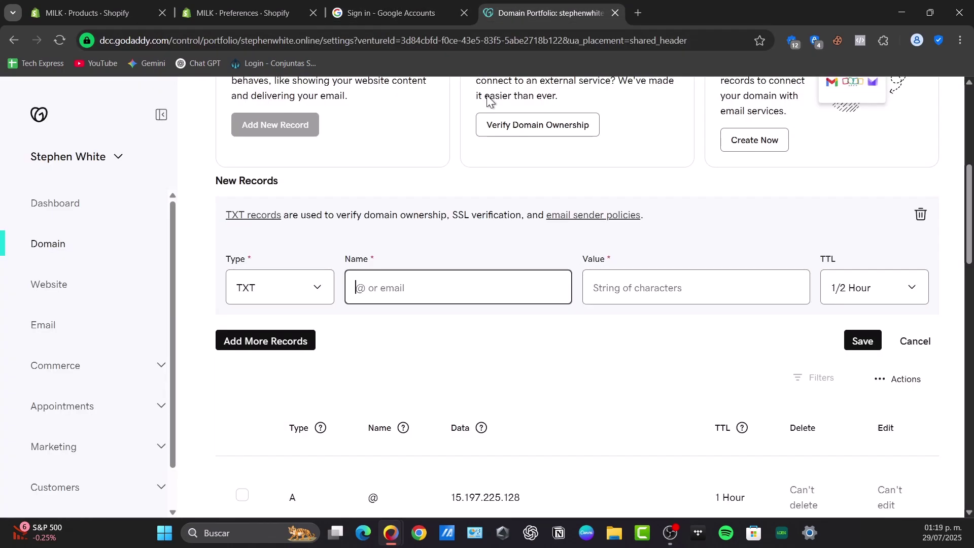
left_click(449, 9)
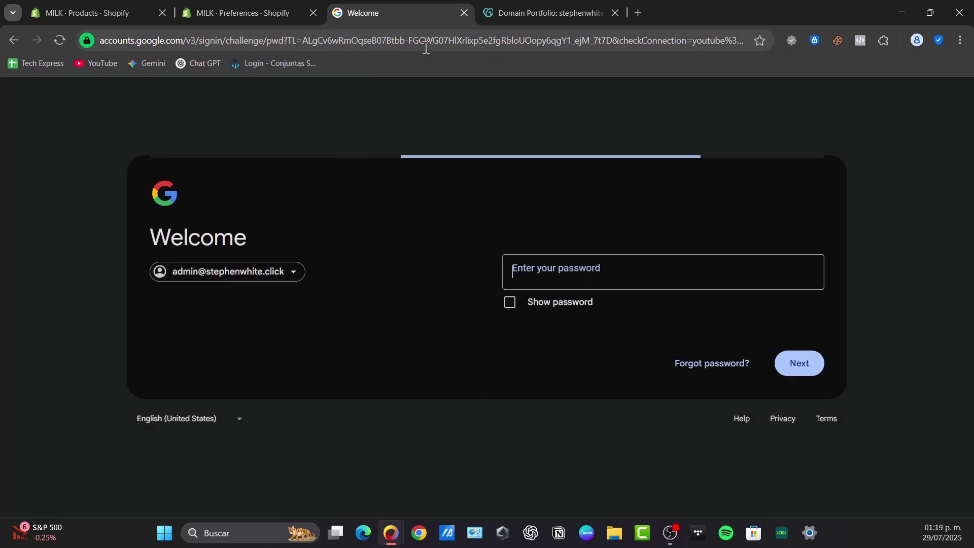
type("••••••••")
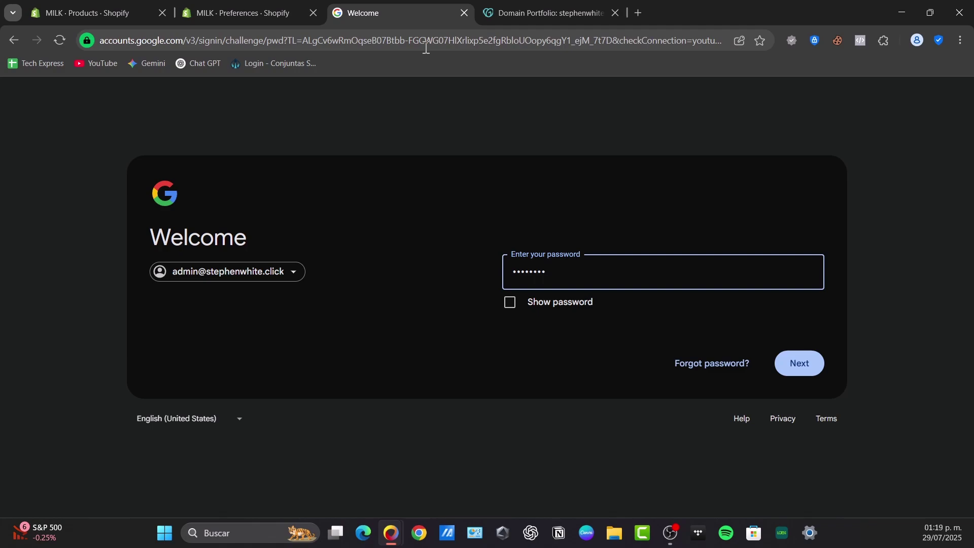
type("••••")
key("Return")
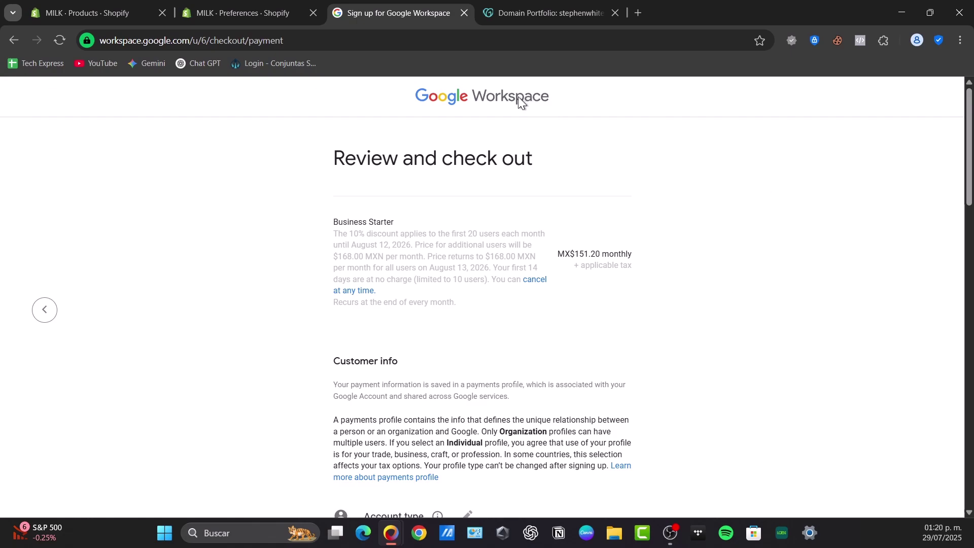
left_click(584, 13)
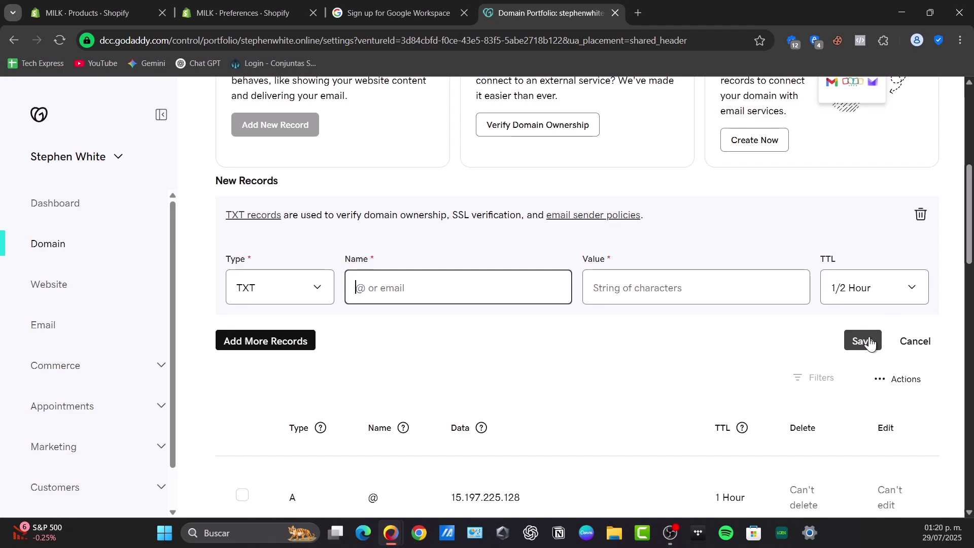
left_click(914, 343)
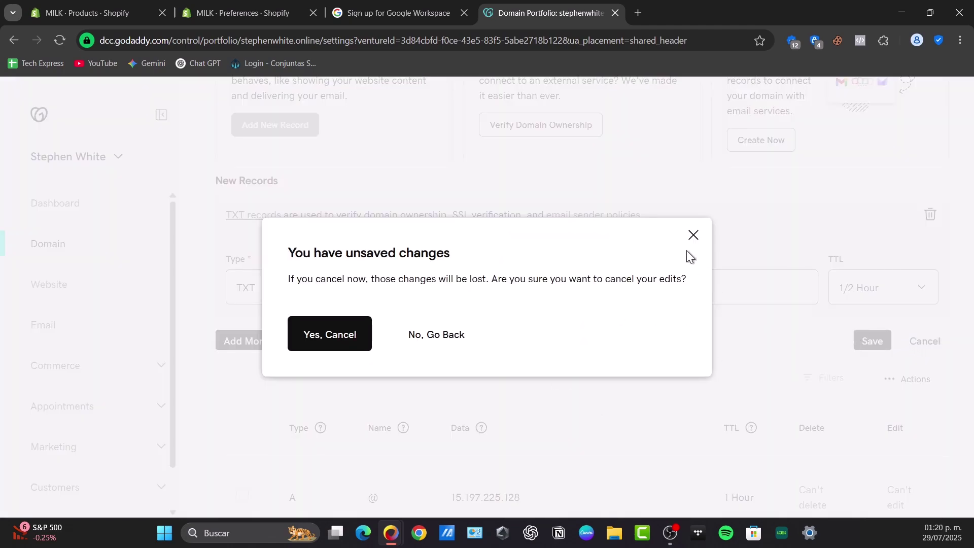
left_click(422, 341)
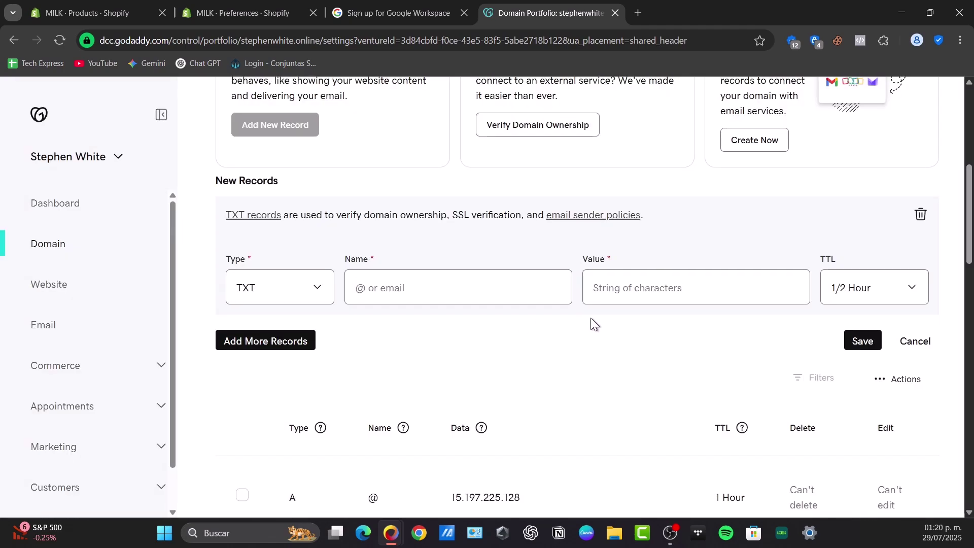
scroll(592, 324, "down", 15)
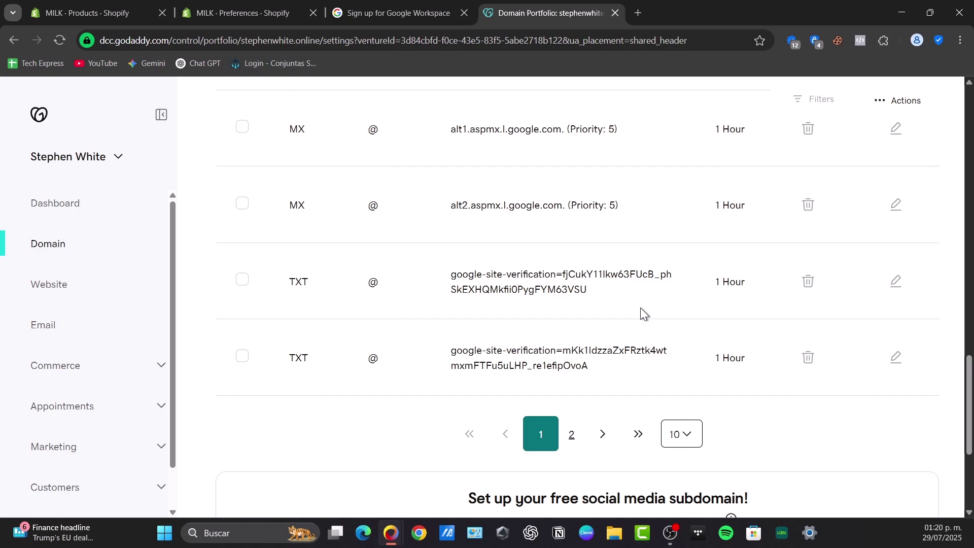
scroll(672, 332, "up", 15)
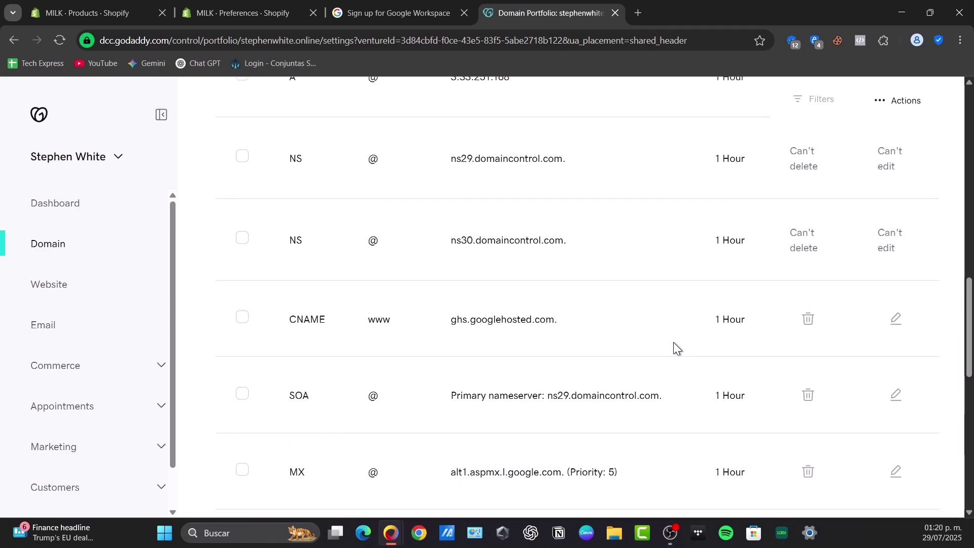
scroll(365, 332, "down", 3)
- Create an MX record for @ pointing to ASPMX.L.GOOGLE.COM at priority 1
left_click(282, 299)
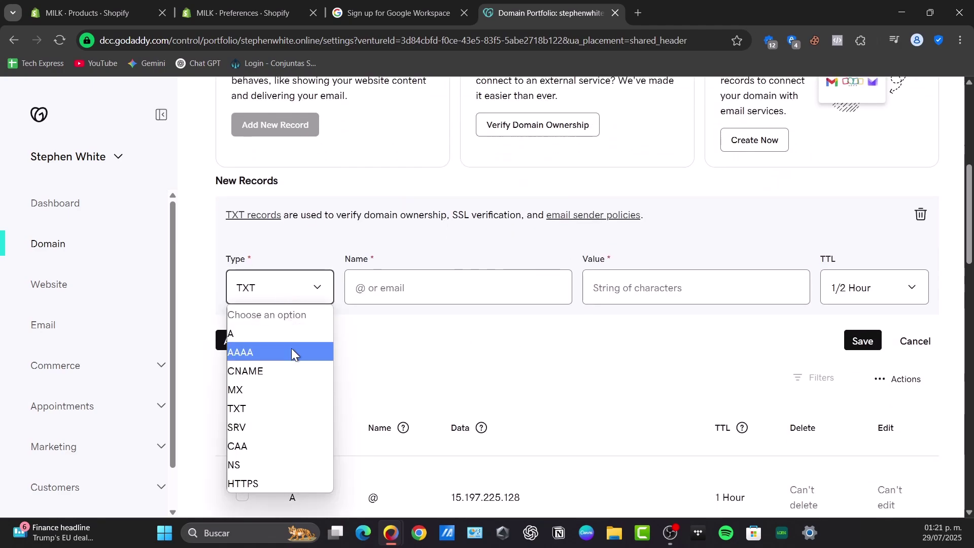
left_click(281, 384)
left_click(412, 289)
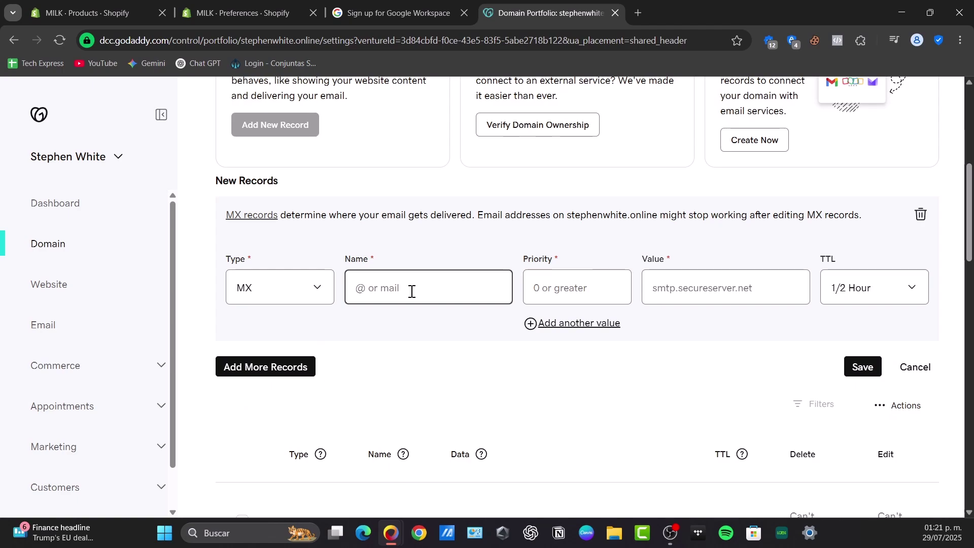
type("@")
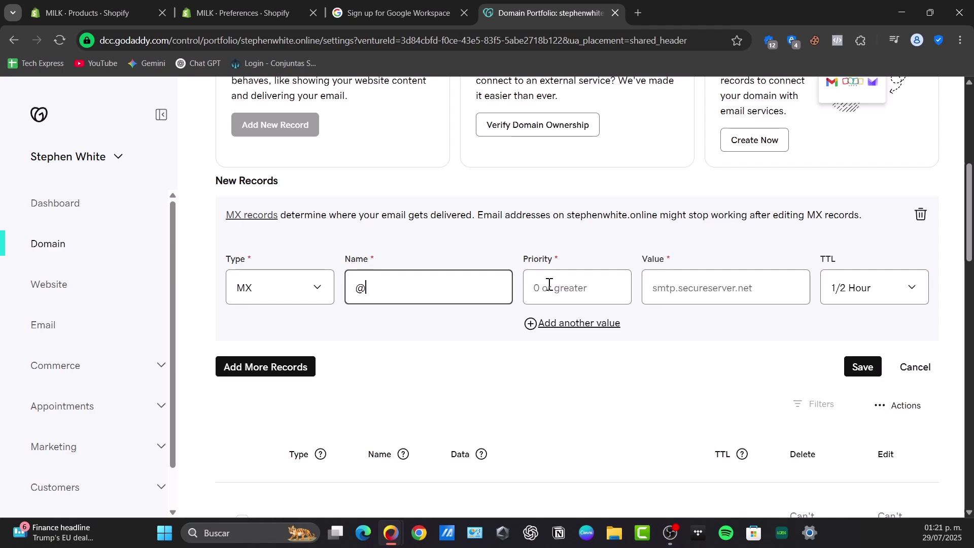
left_click(549, 284)
type("1")
left_click(681, 294)
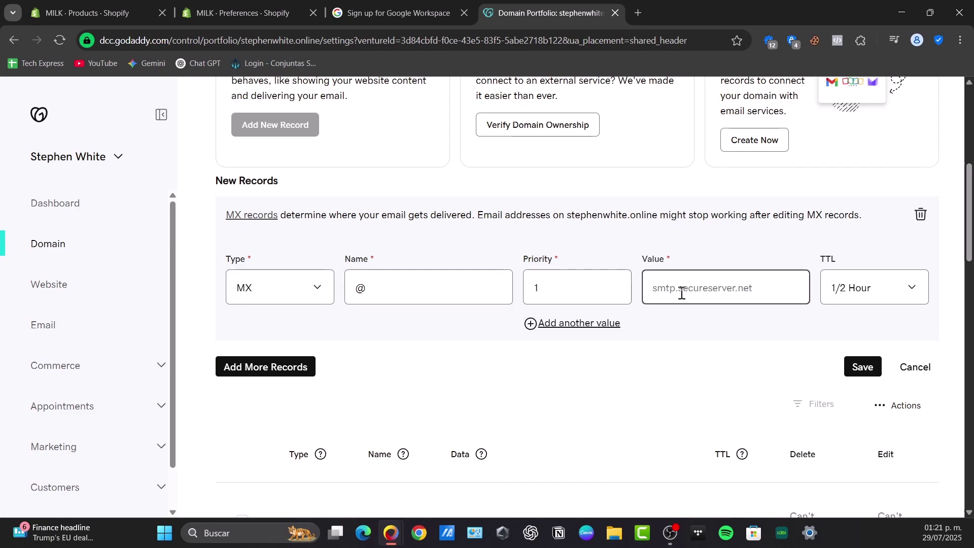
type("ASP")
key("BackSpace")
type("M")
key("BackSpace")
type("PMX.")
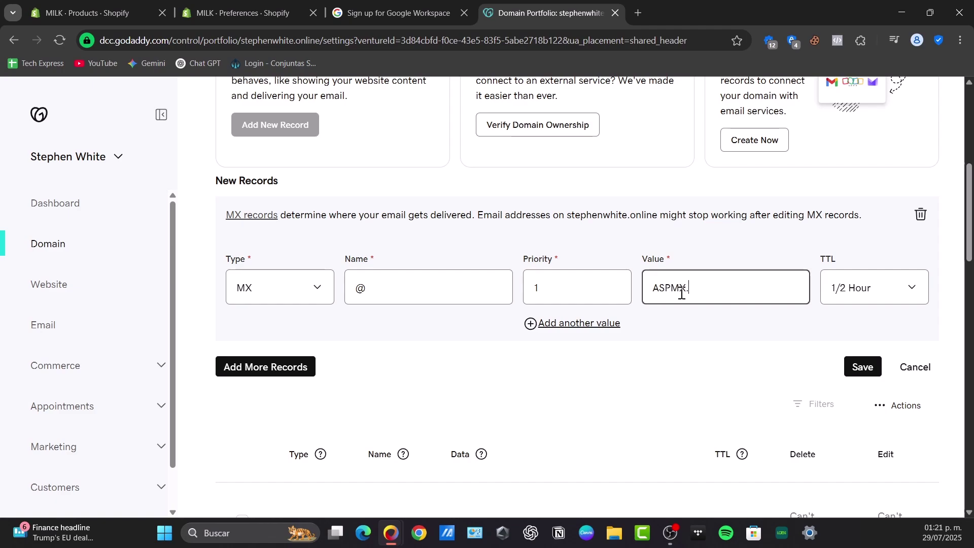
type("L.GOOGLE.COM")
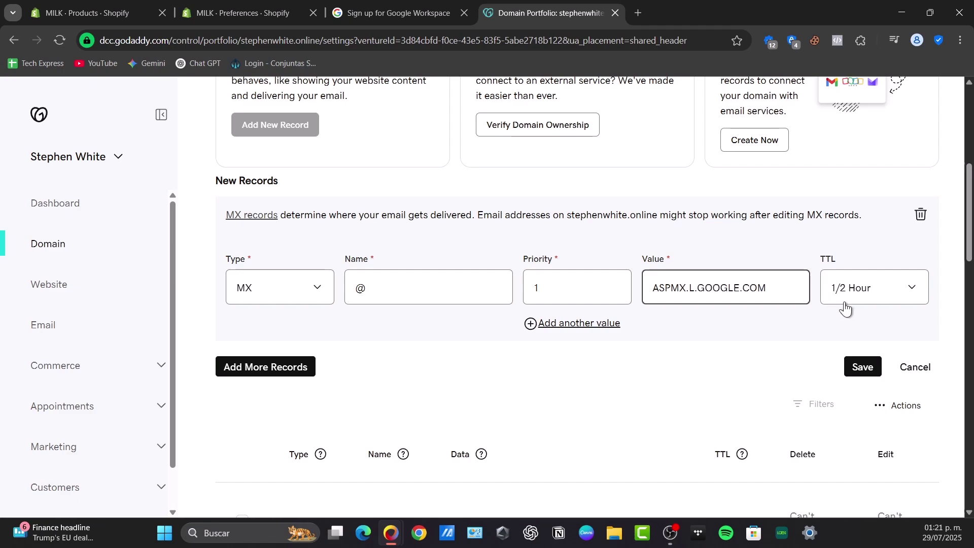
- Add ALT1.ASPMX.L.GOOGLE.COM at priority 5 and start an empty third mail server entry
left_click(565, 325)
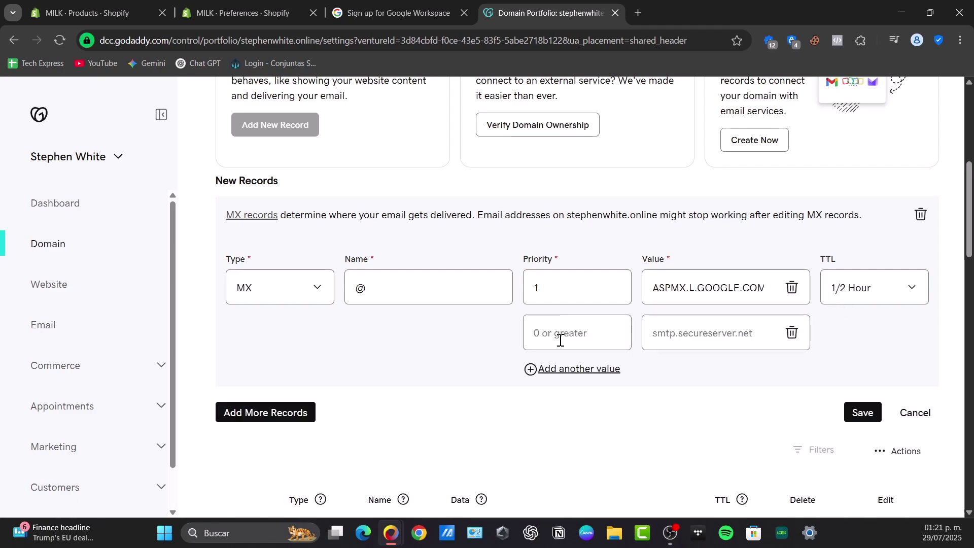
left_click(561, 339)
type("5")
left_click(673, 329)
type("ALT1")
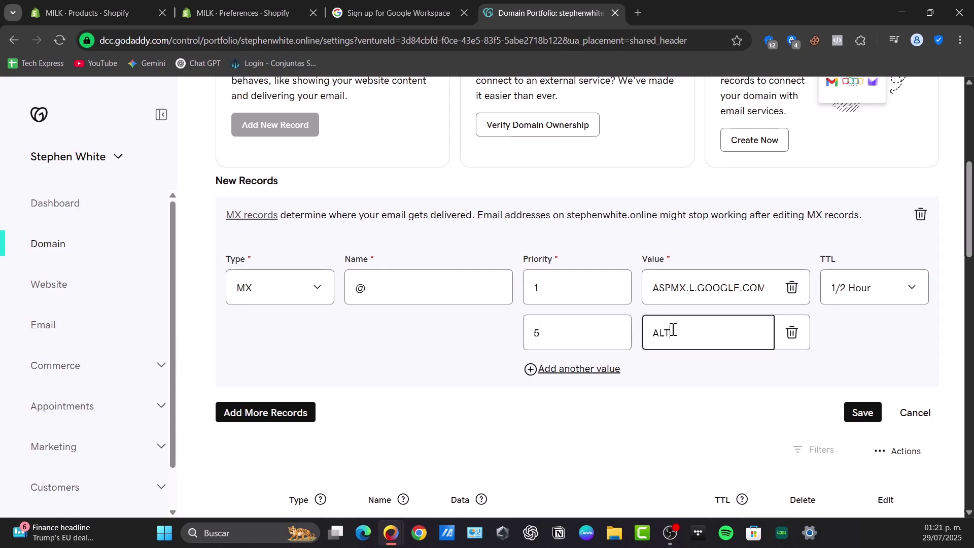
type(".ASPMX.Ñ.")
key("BackSpace")
type("L.GOOGLE.COM")
left_click(609, 370)
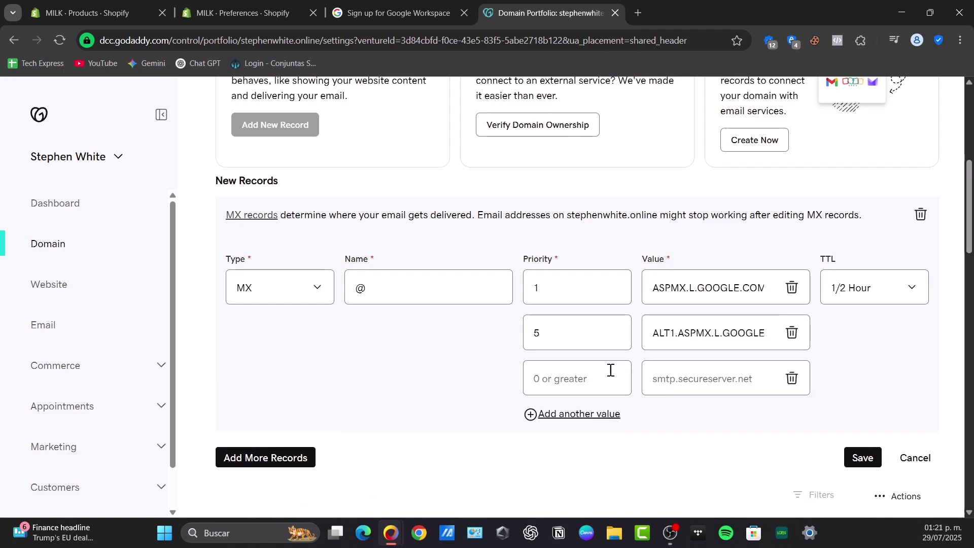
left_click(599, 378)
left_click_drag(671, 333, 675, 334)
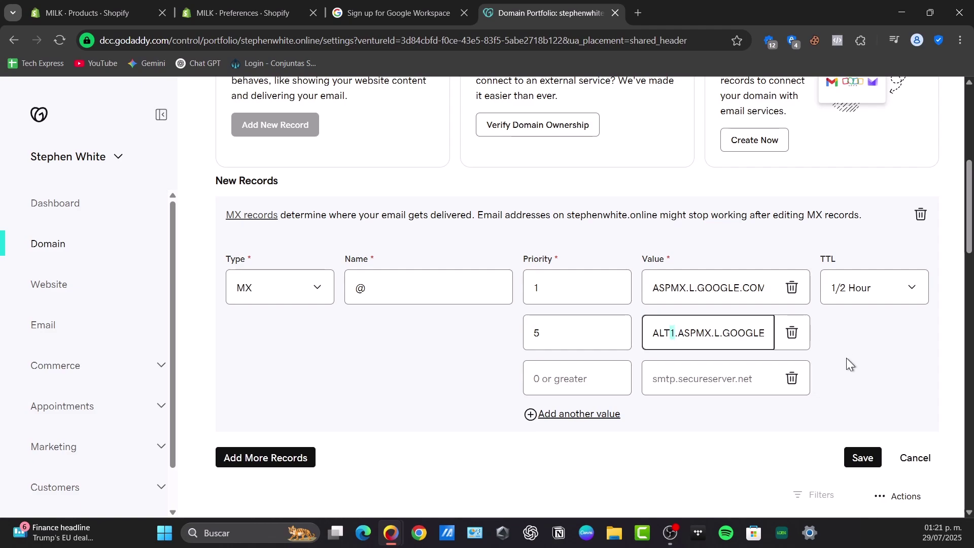
left_click(677, 383)
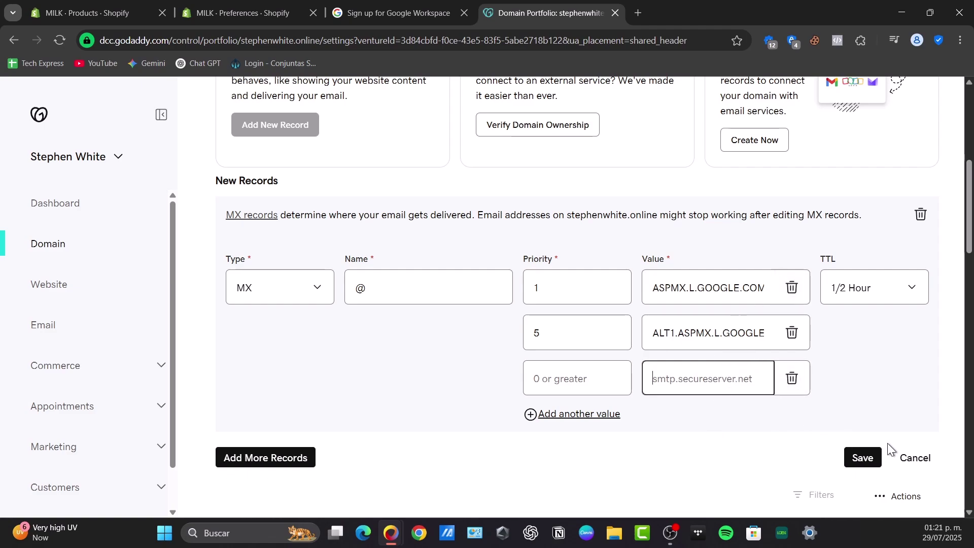
- Cancel the new MX record and confirm discarding the unsaved entries
left_click(916, 456)
left_click(358, 334)
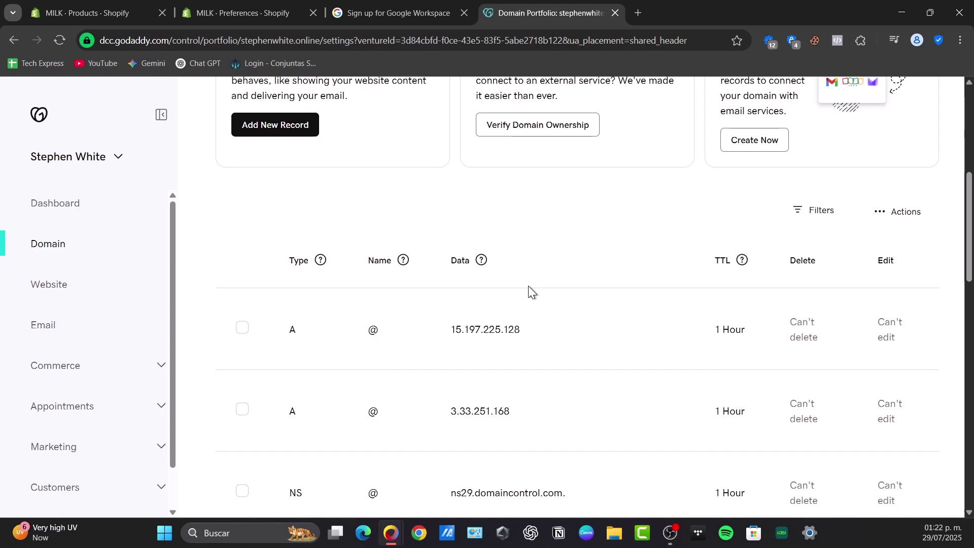
- Go back through the Workspace signup from checkout to Let's get started, then reopen GoDaddy's DNS table
left_click(391, 13)
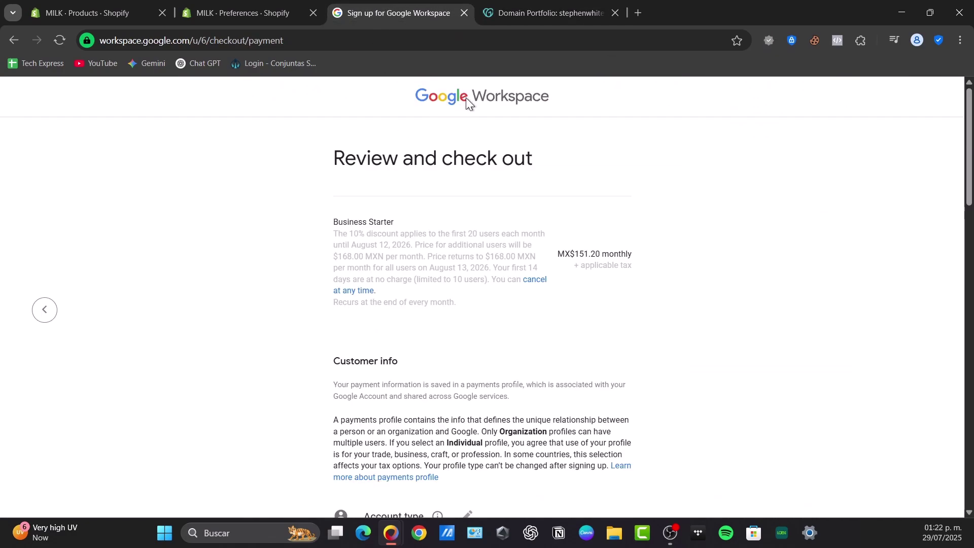
left_click(45, 310)
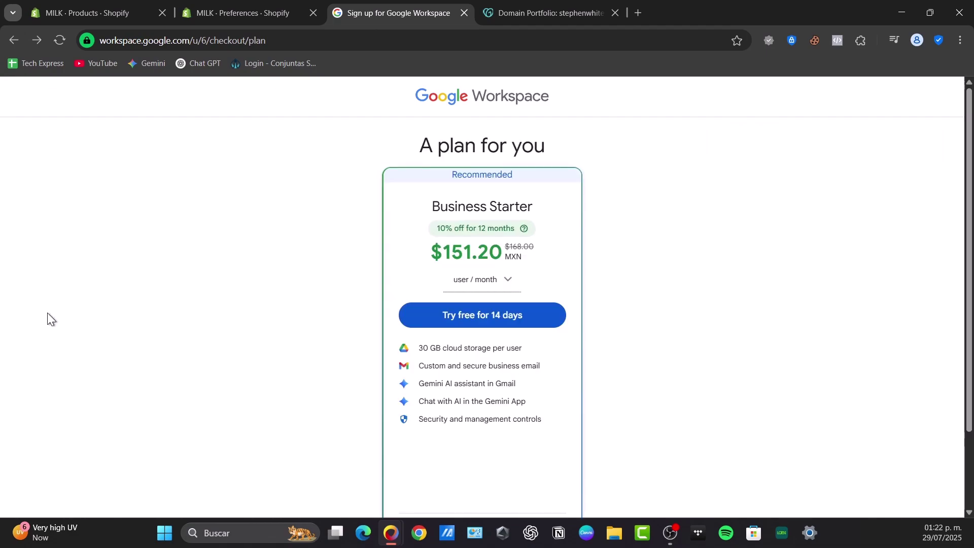
left_click(10, 40)
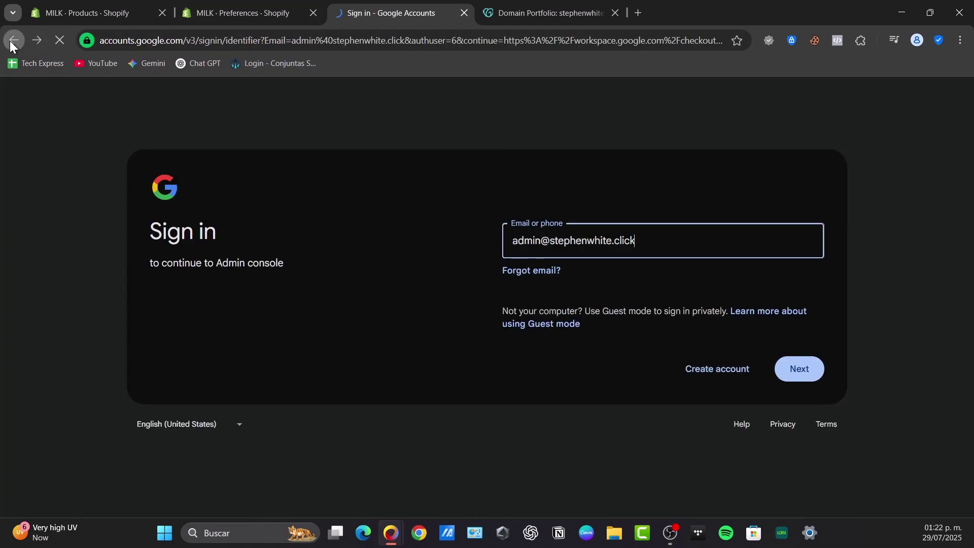
left_click(12, 41)
left_click(12, 41)
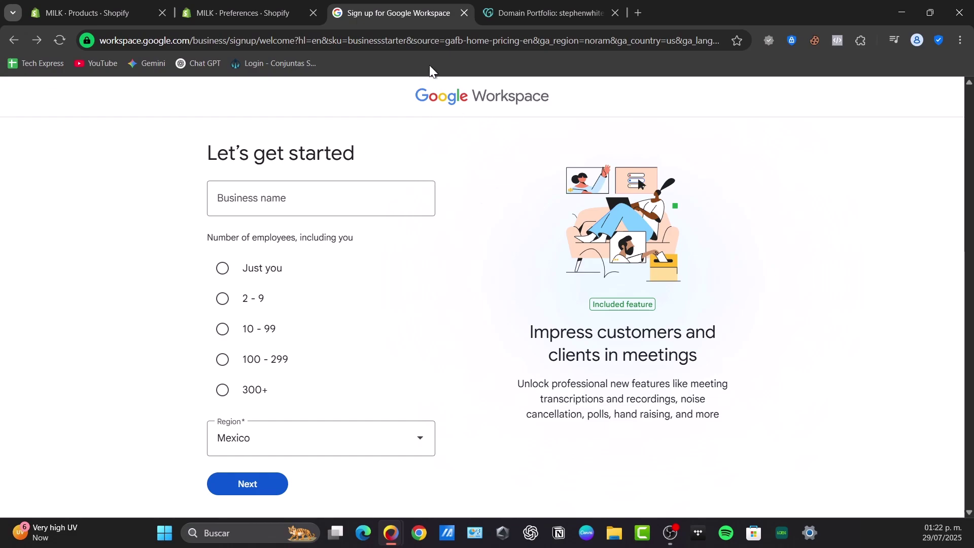
left_click(511, 6)
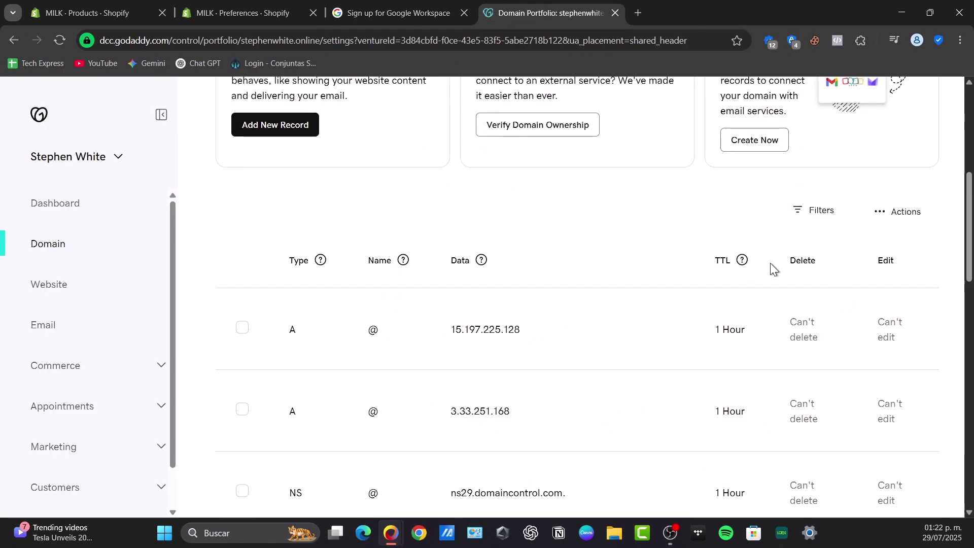
scroll(770, 262, "down", 7)
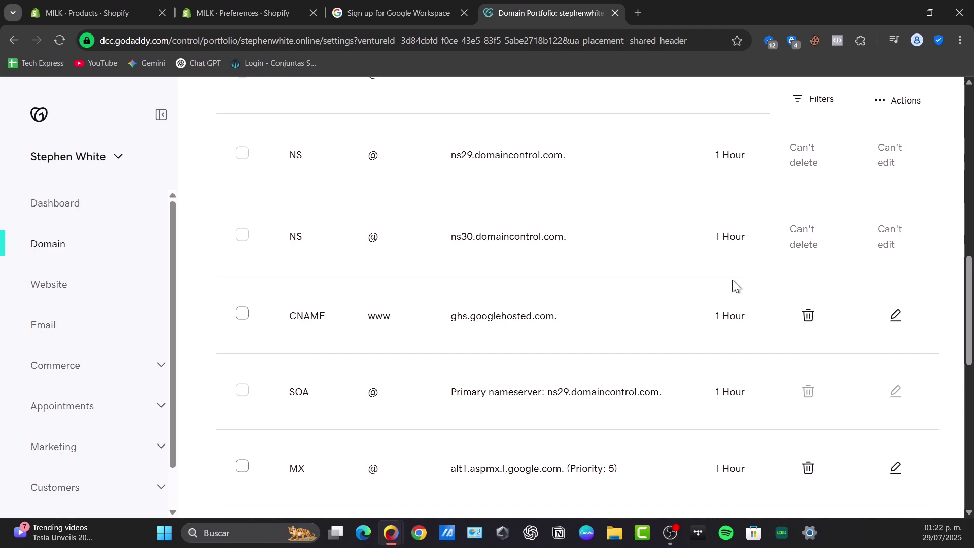
scroll(733, 280, "up", 10)
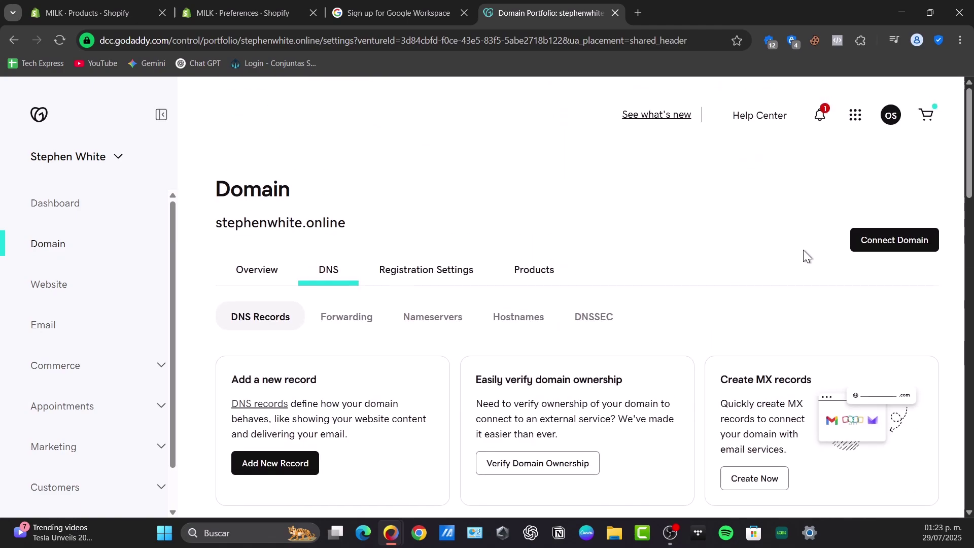
left_click(820, 117)
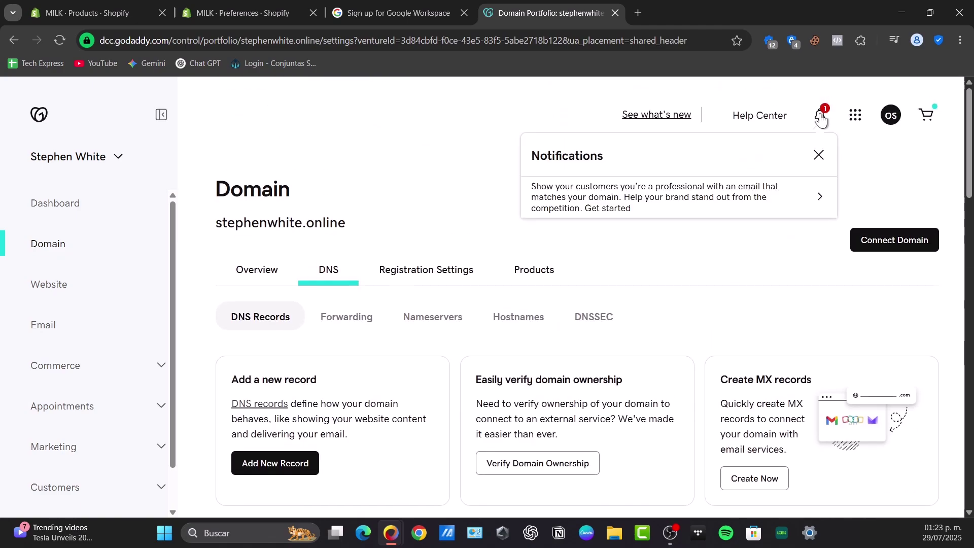
left_click(439, 142)
scroll(601, 271, "down", 6)
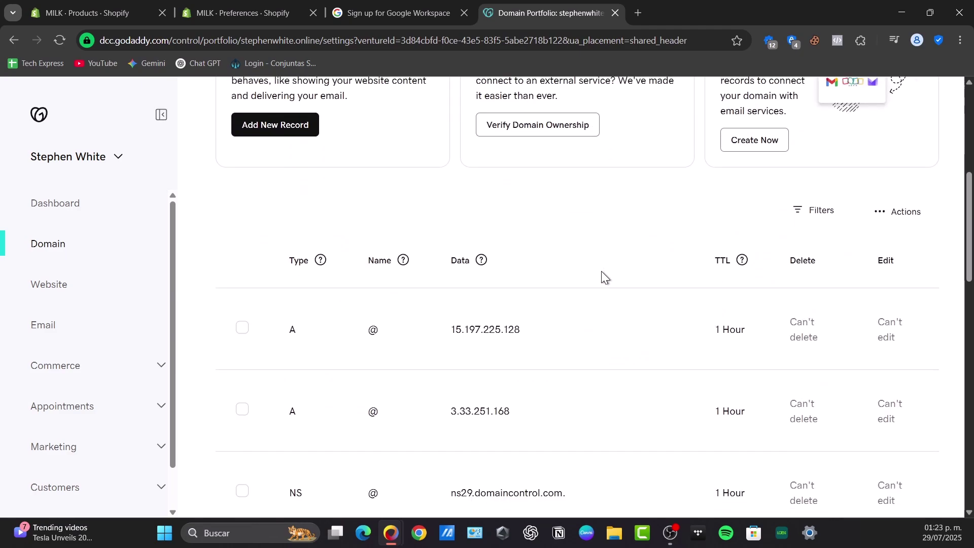
scroll(601, 271, "down", 7)
scroll(601, 271, "down", 9)
scroll(654, 234, "up", 1)
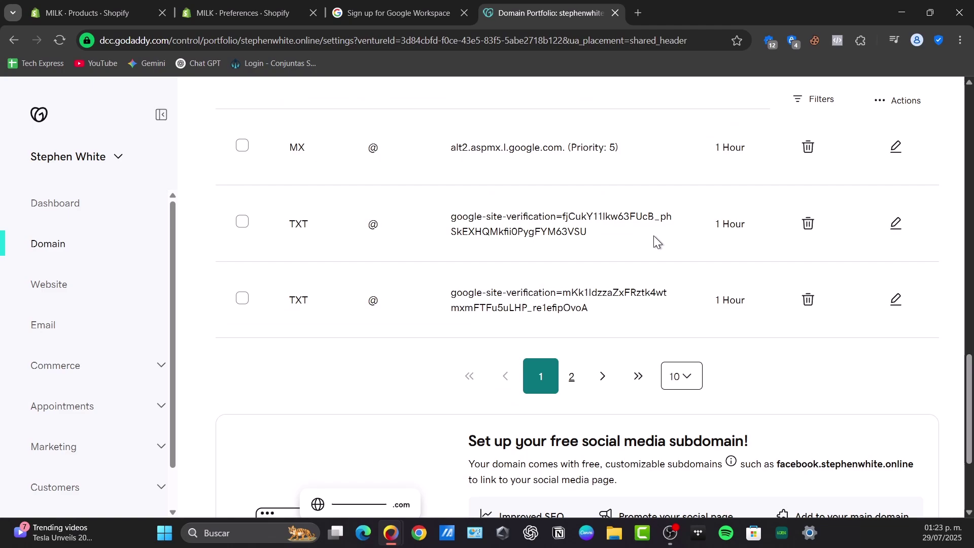
scroll(687, 360, "up", 15)
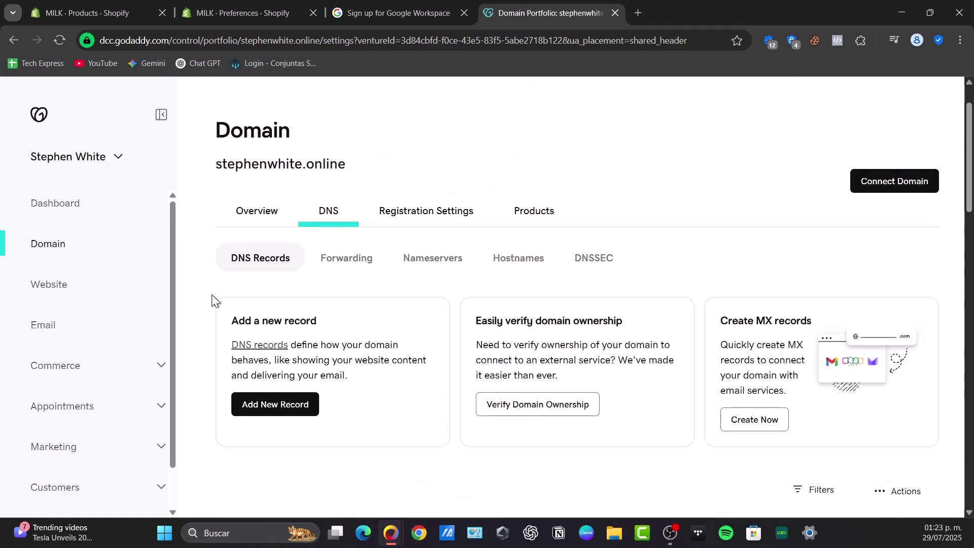
scroll(592, 257, "down", 6)
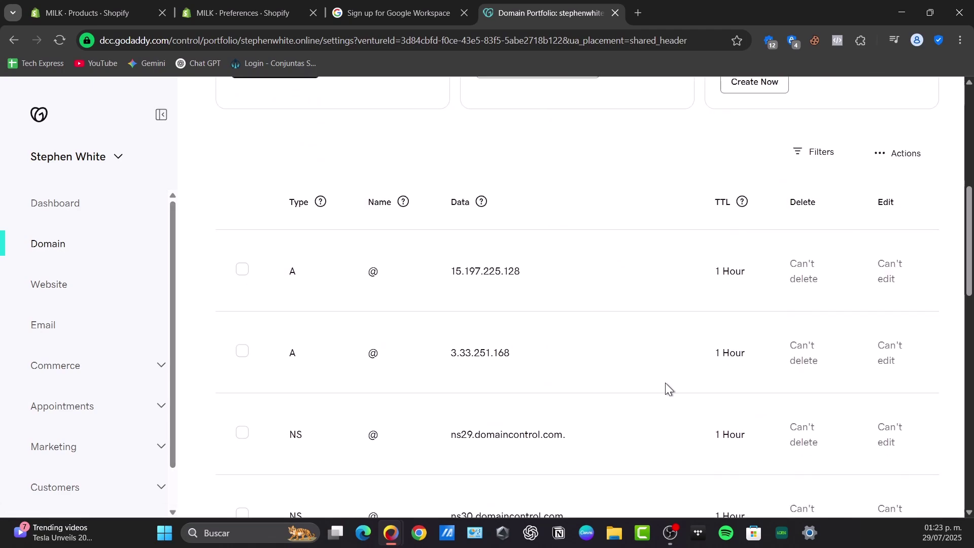
scroll(652, 246, "down", 3)
left_click(405, 10)
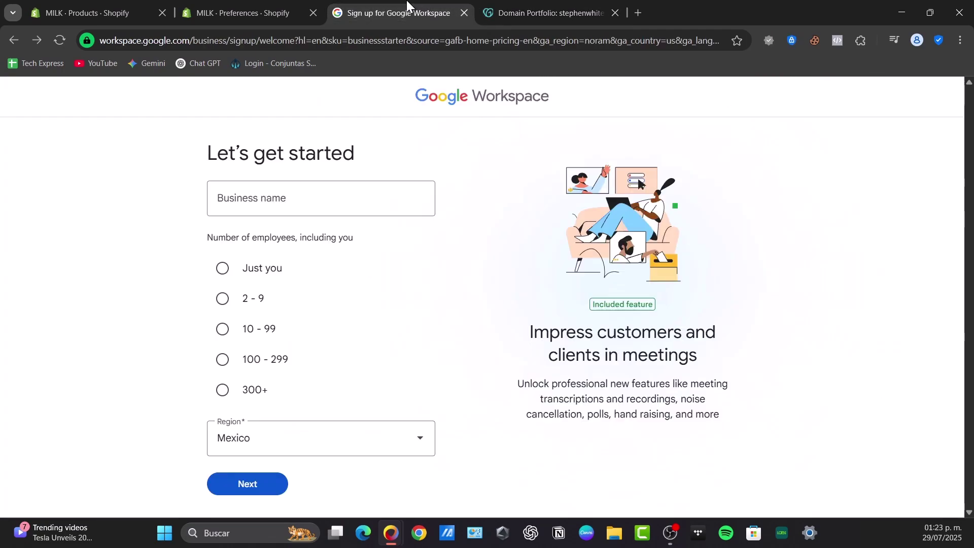
left_click(576, 10)
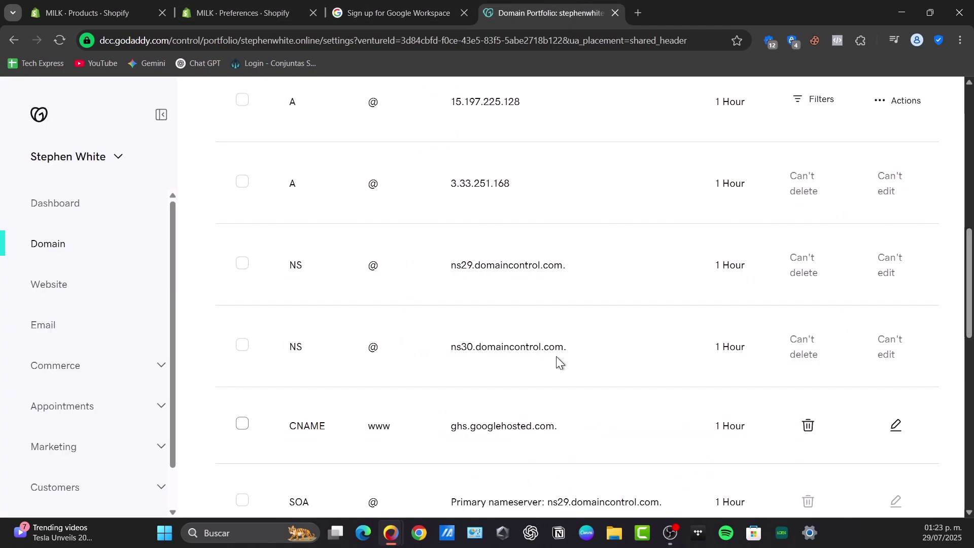